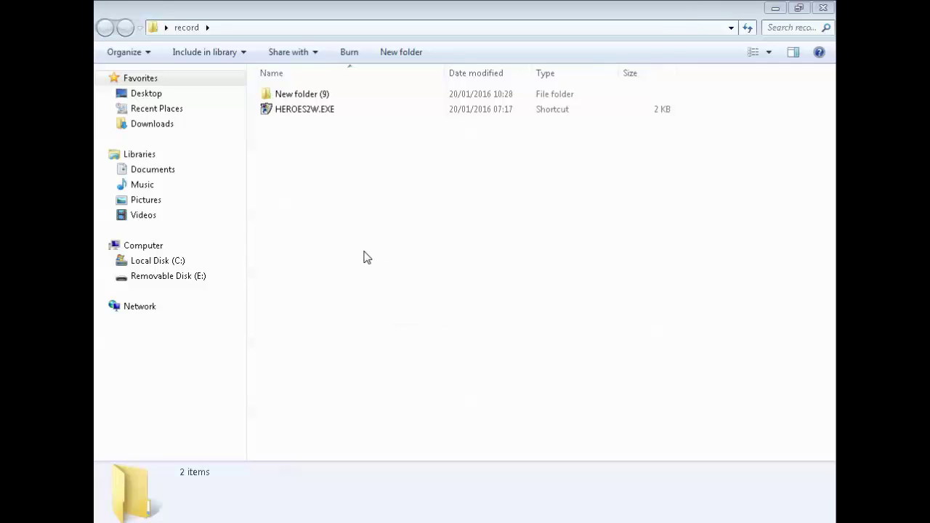
Launch the HEROES2W.EXE shortcut in the record folder, read the system error and dismiss it
mouse_move(301, 111)
mouse_down()
mouse_move(343, 191)
mouse_move(315, 116)
mouse_up()
double_click(316, 114)
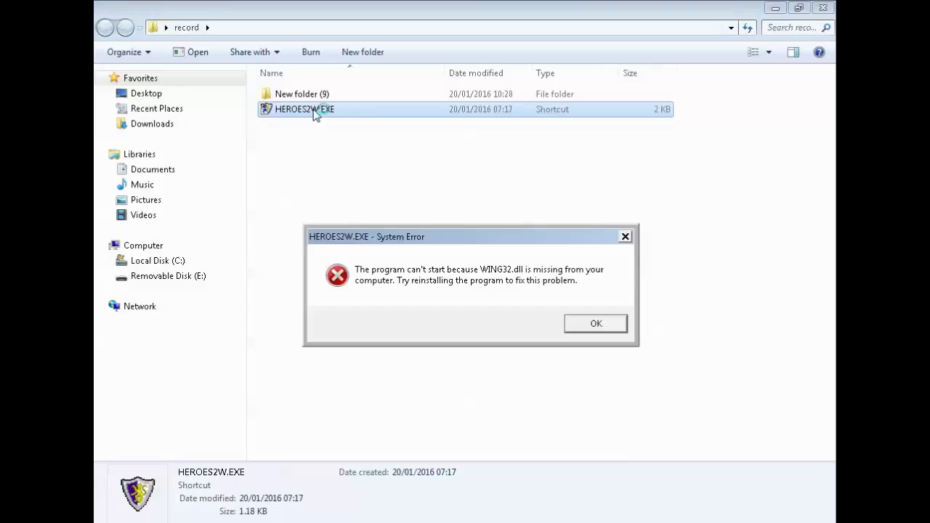
drag(482, 235, 484, 216)
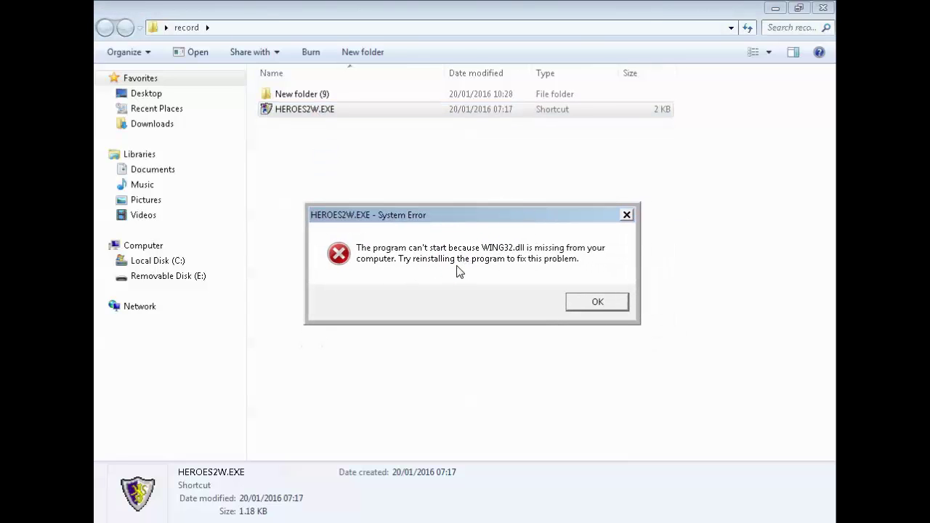
drag(504, 215, 515, 179)
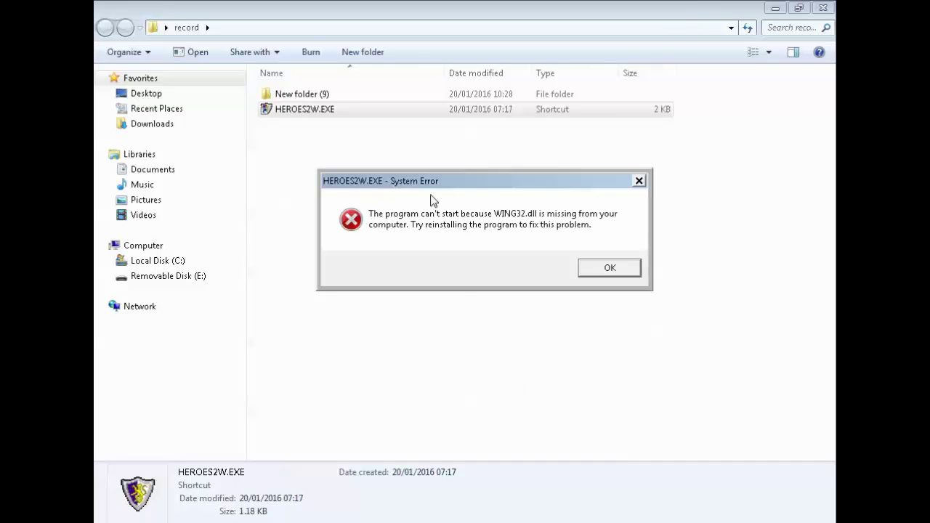
drag(436, 182, 410, 183)
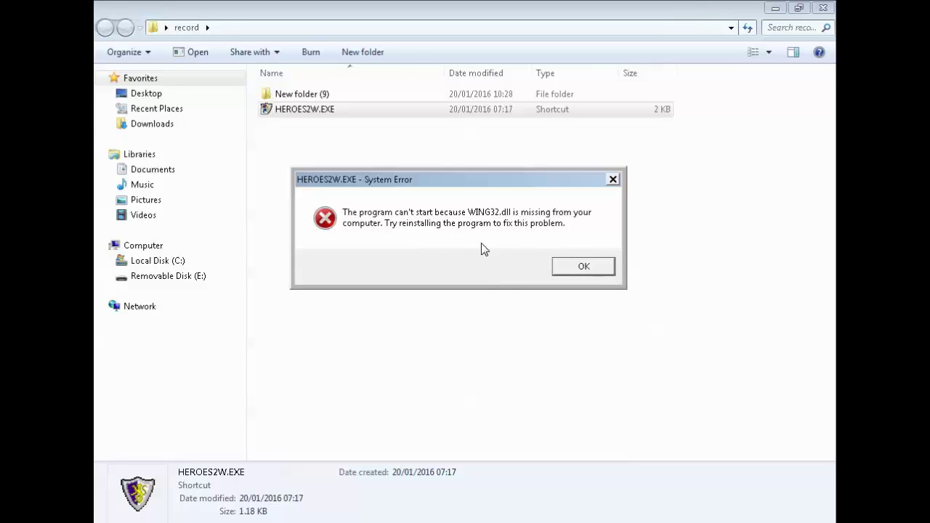
drag(474, 176, 484, 198)
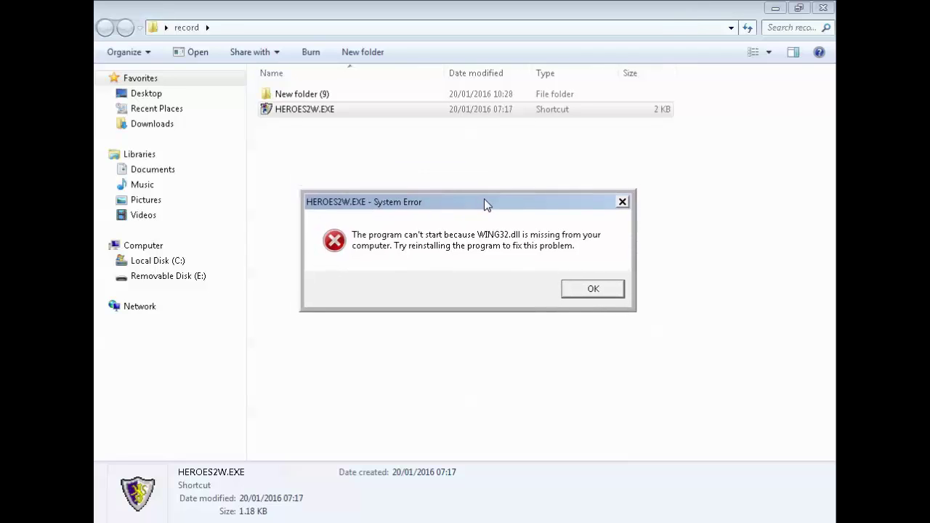
click(587, 288)
Launch HEROES2W.EXE again to check which DLL is named in the error, and dismiss the message
double_click(333, 113)
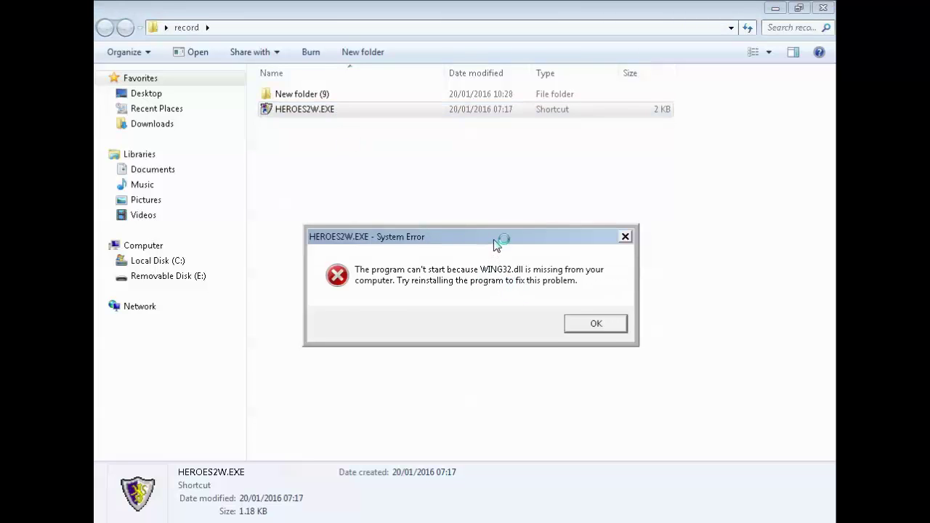
drag(494, 245, 493, 240)
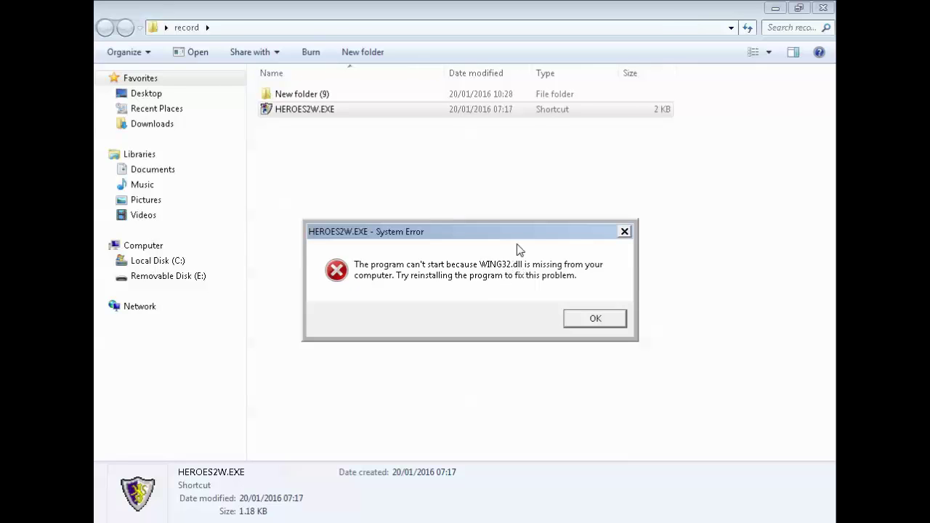
drag(516, 233, 514, 239)
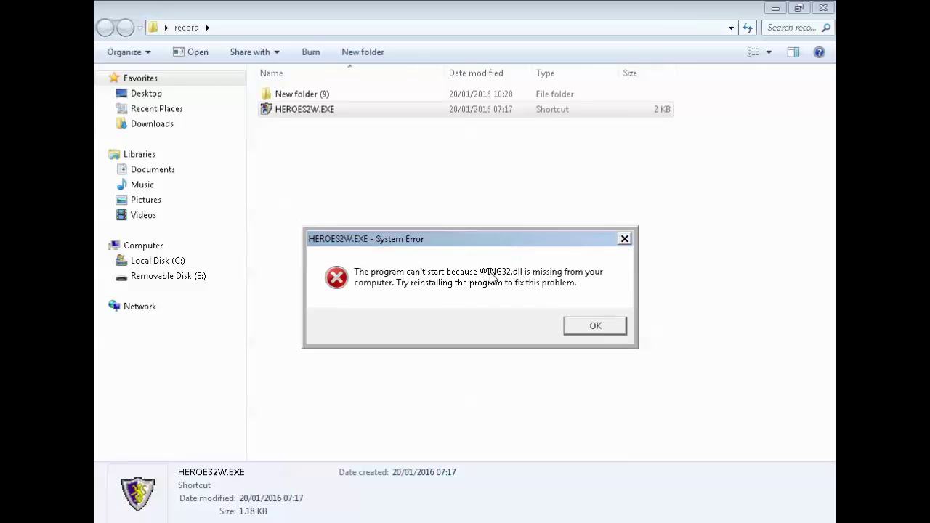
click(585, 327)
Open New folder (9) and review 1.png and 2.png for the manual ZIP download option on DLL-files.com
double_click(324, 95)
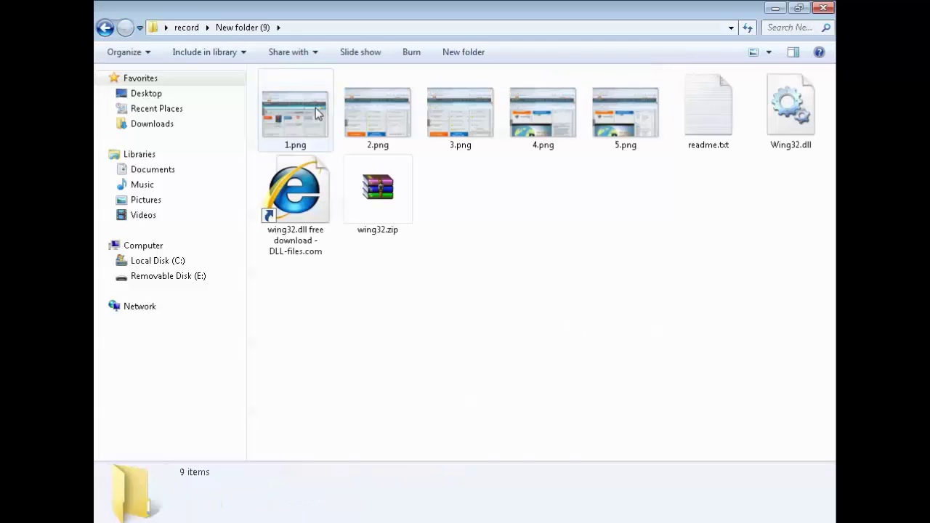
double_click(316, 113)
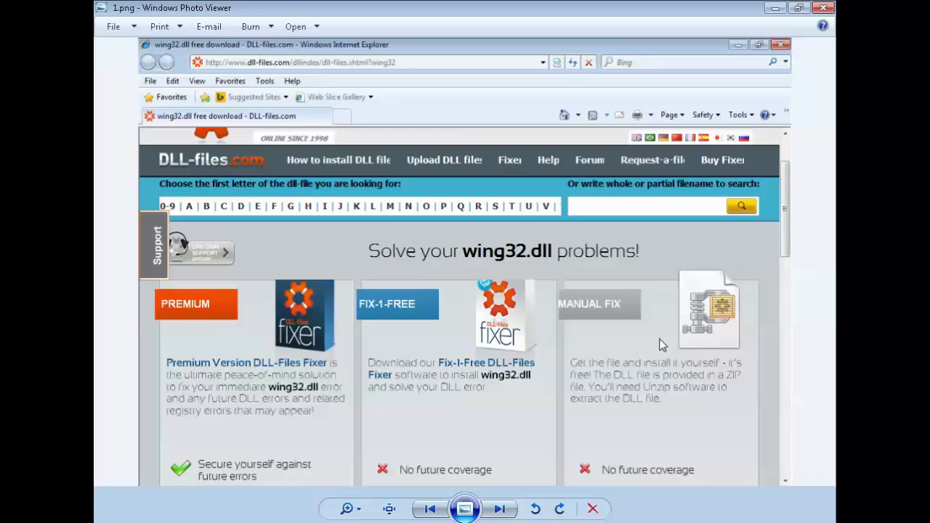
click(500, 509)
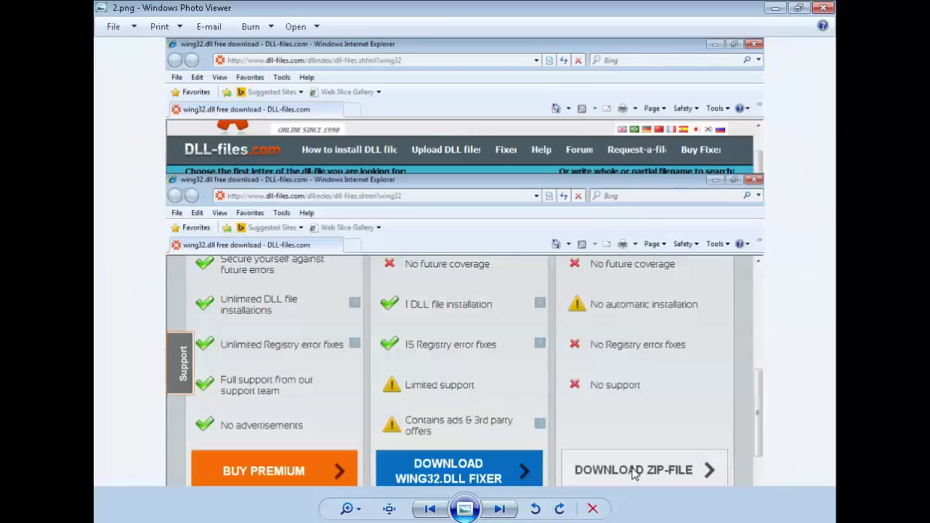
click(440, 510)
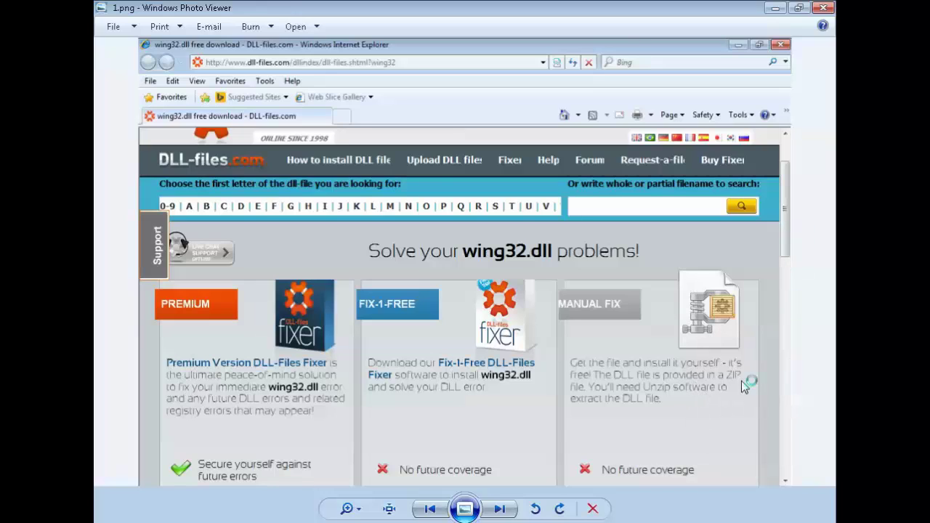
click(509, 510)
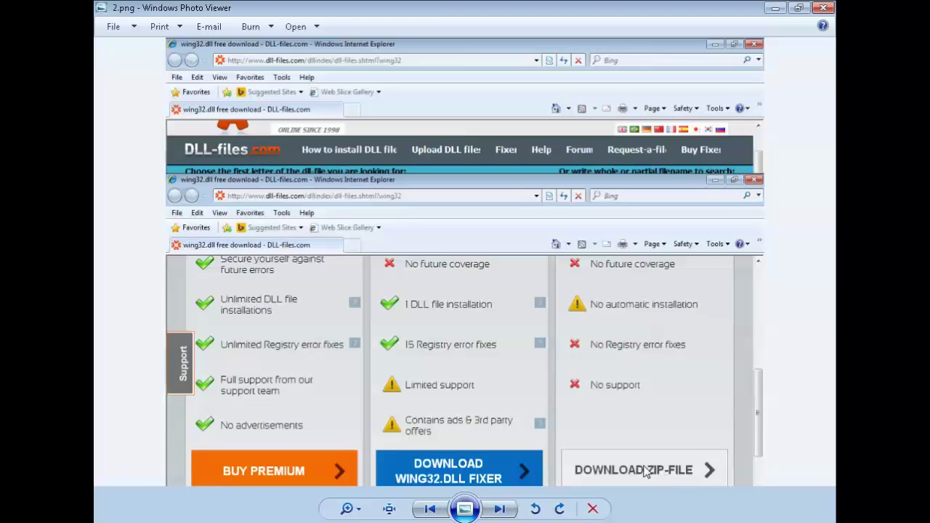
Review 3.png through 5.png for the wing32.dll version choice and download link, and close the picture viewer
click(499, 509)
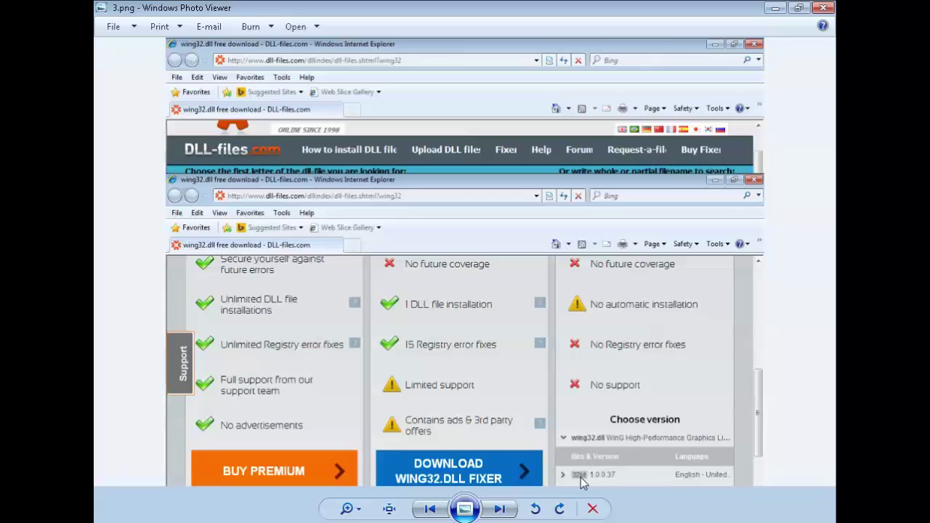
click(499, 508)
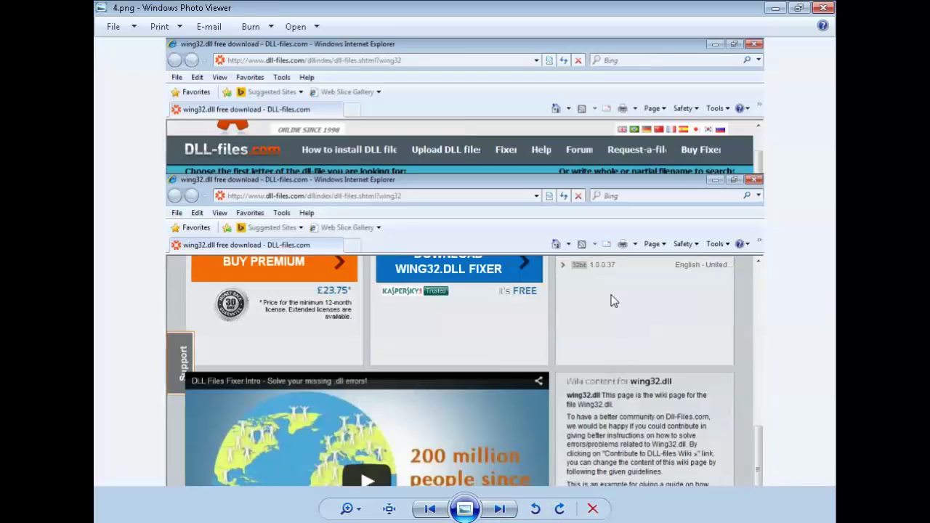
click(430, 508)
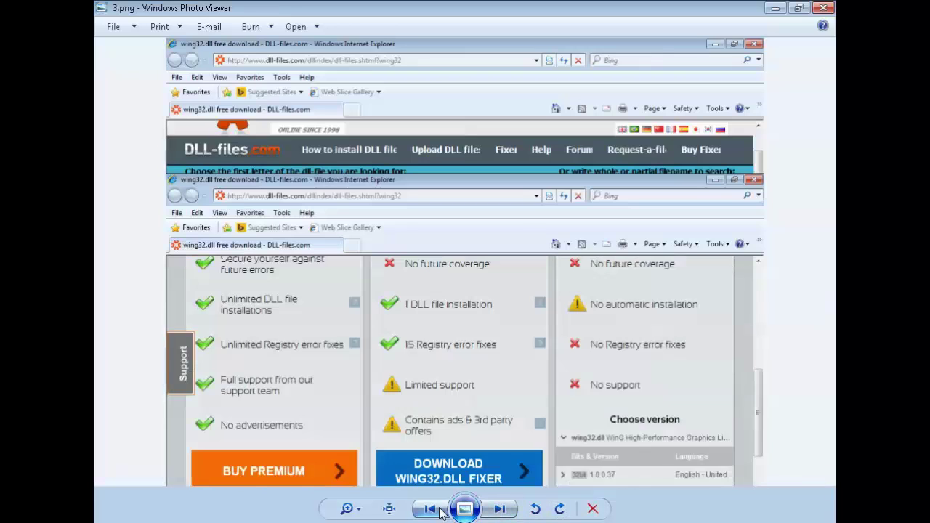
click(430, 508)
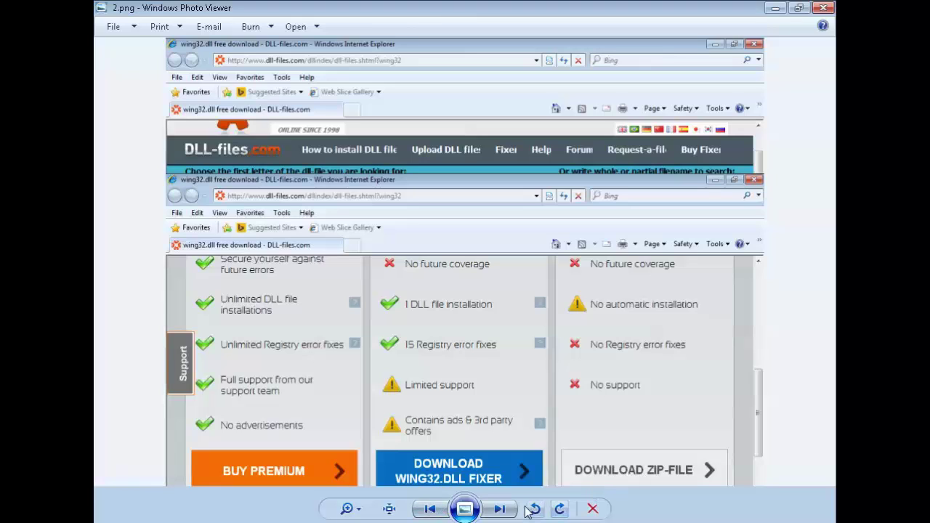
click(499, 509)
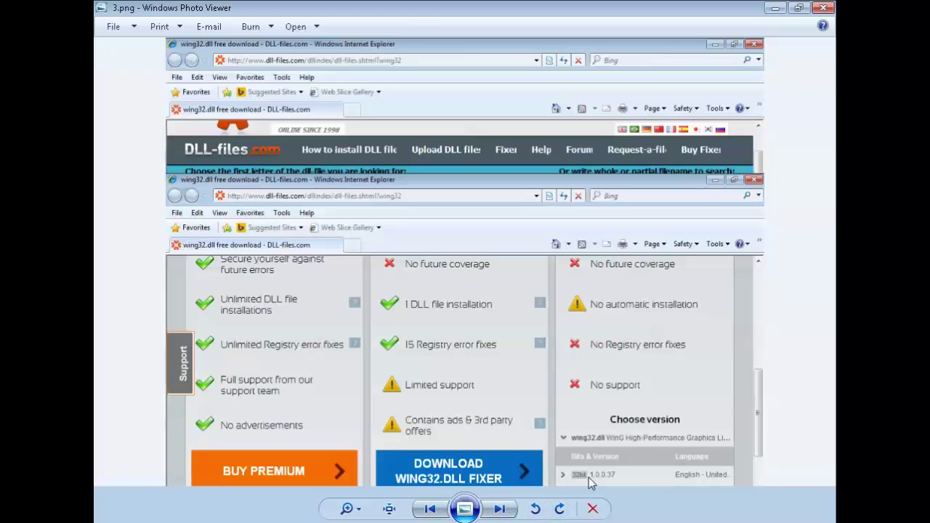
click(512, 512)
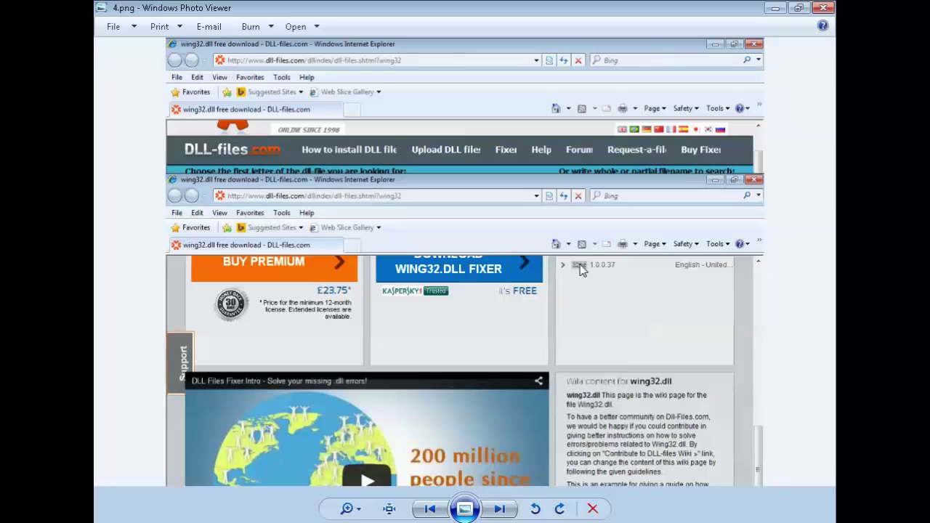
click(500, 509)
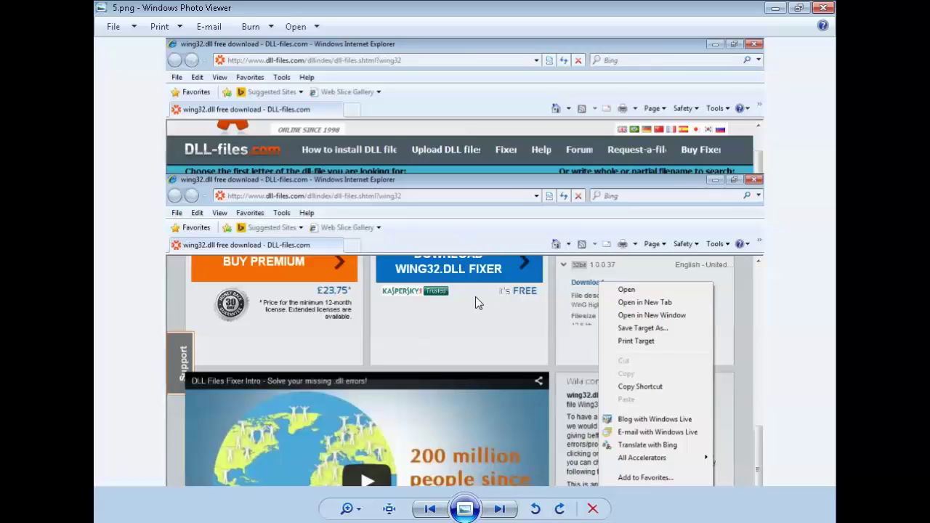
click(823, 8)
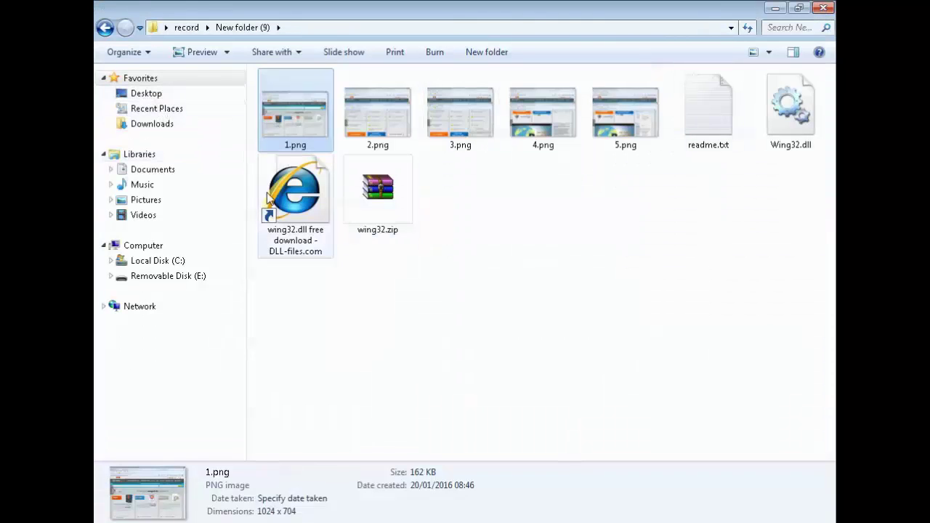
Delete the existing readme.txt and Wing32.dll from New folder (9)
click(379, 210)
drag(379, 211, 459, 263)
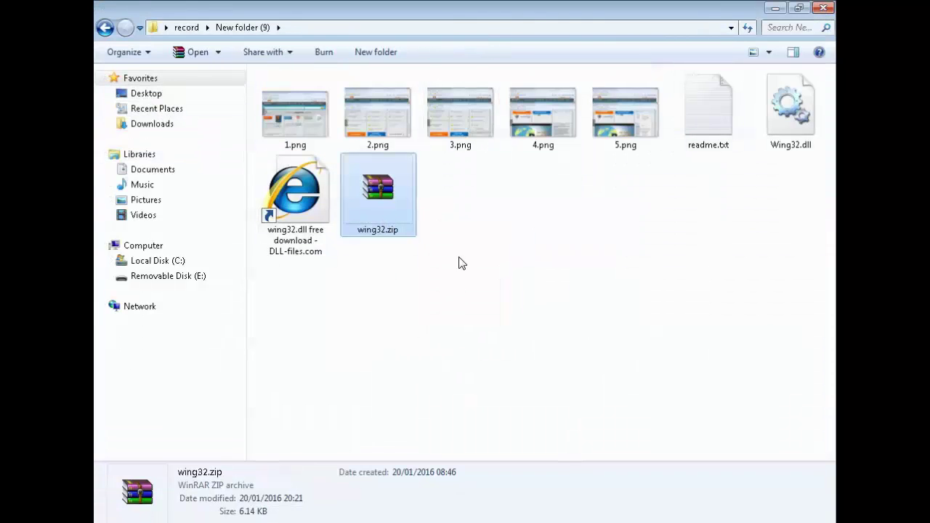
drag(797, 204, 704, 120)
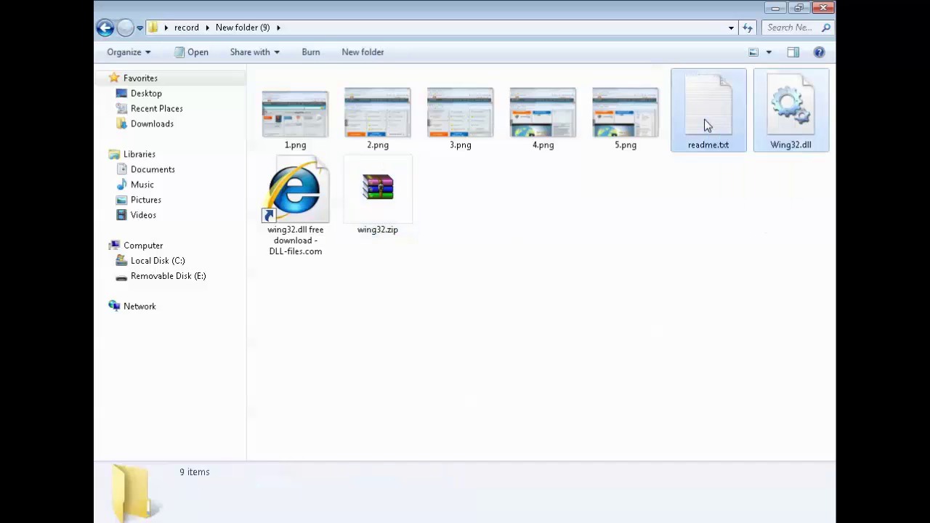
right_click(704, 119)
click(648, 327)
click(541, 288)
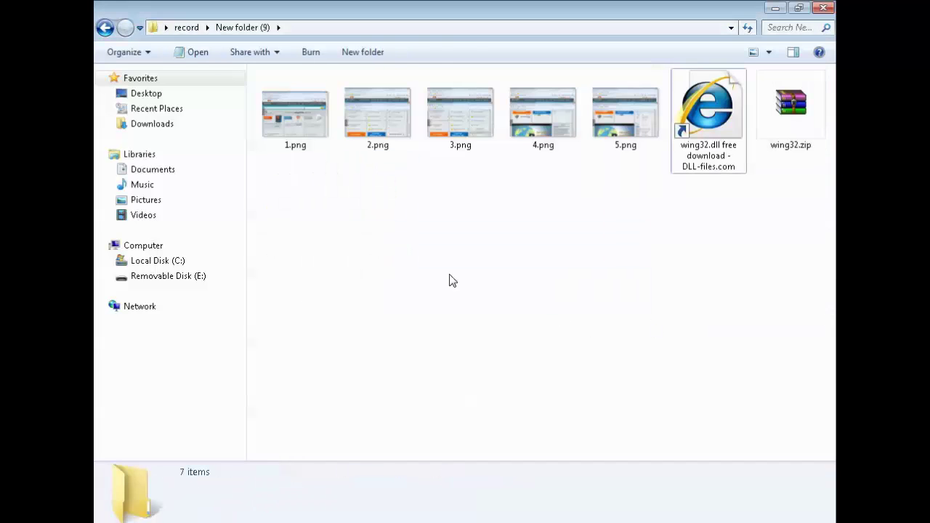
drag(770, 128, 777, 156)
double_click(777, 149)
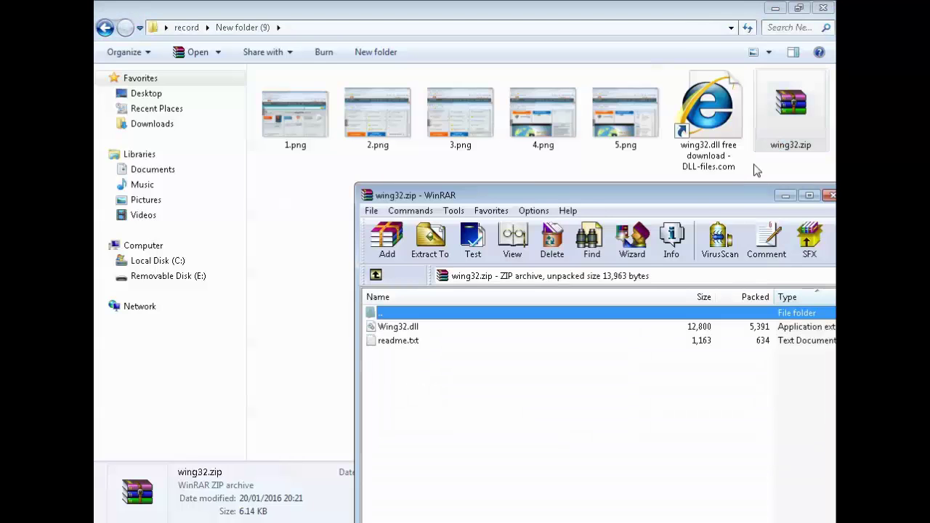
drag(752, 193, 711, 194)
click(790, 198)
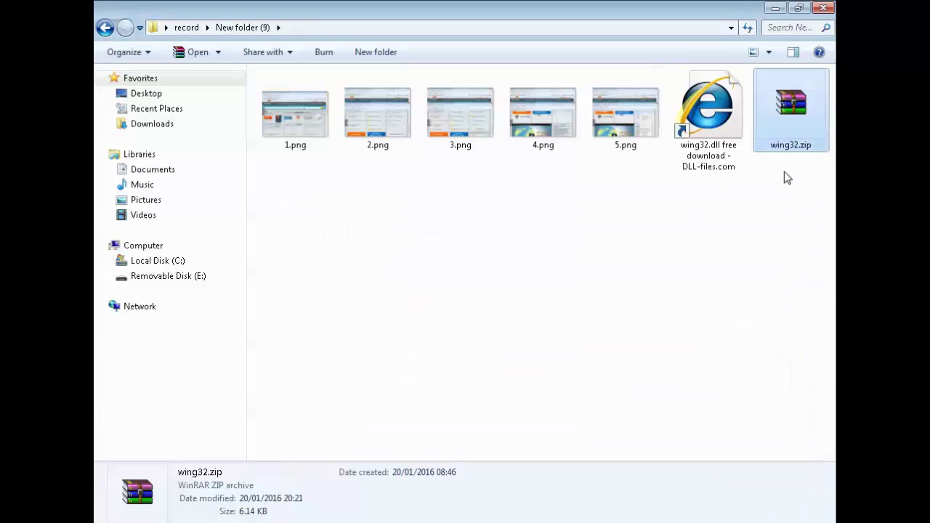
Open wing32.zip in WinRAR and extract Wing32.dll and readme.txt into New folder (9)
right_click(791, 112)
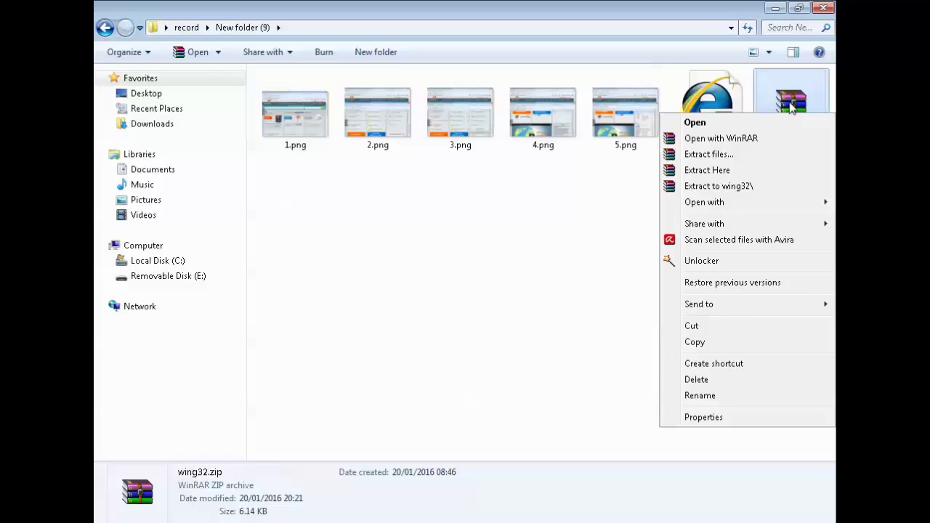
click(695, 124)
drag(512, 209, 575, 221)
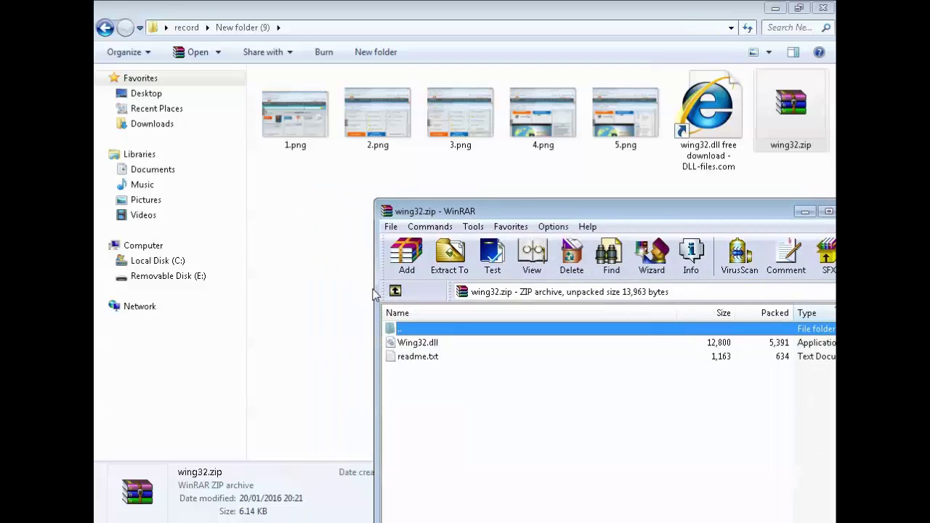
mouse_move(415, 349)
mouse_down()
mouse_move(322, 307)
mouse_move(410, 354)
mouse_up()
click(409, 357)
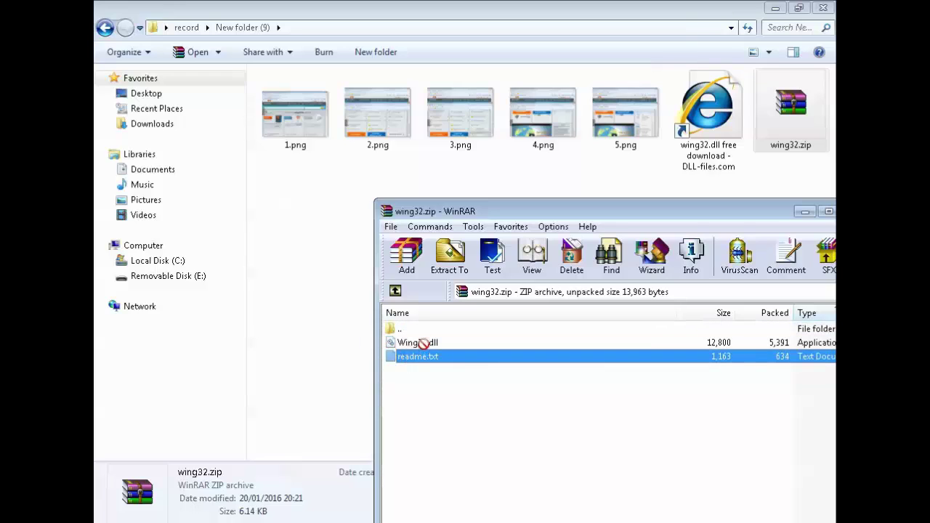
click(424, 357)
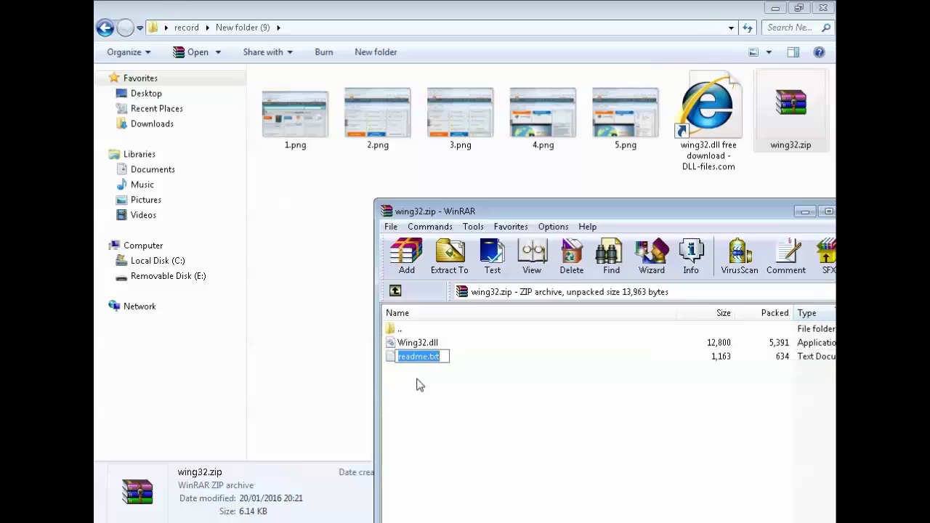
click(440, 385)
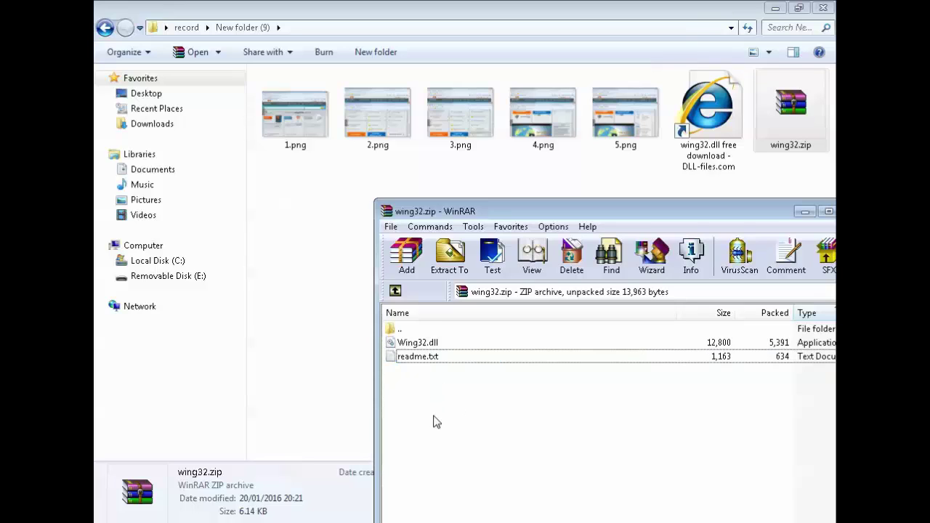
drag(444, 407, 390, 336)
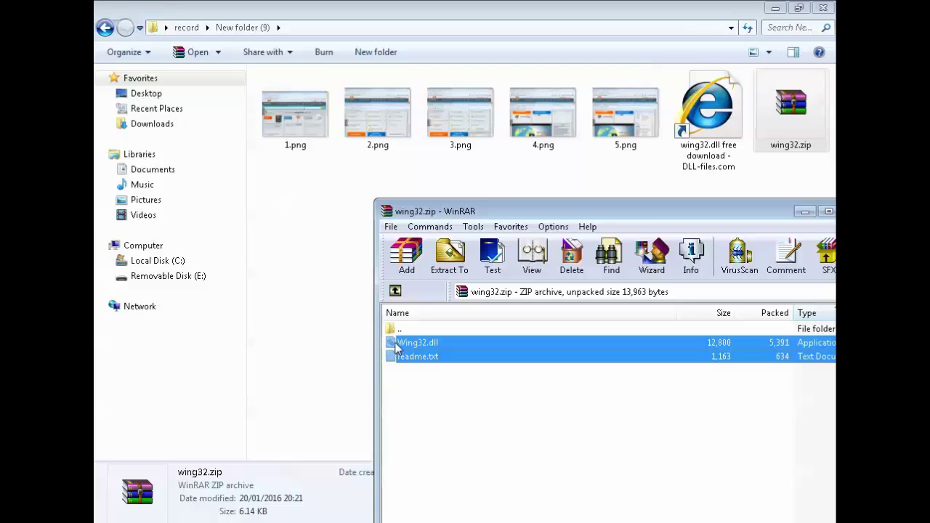
drag(410, 349, 301, 272)
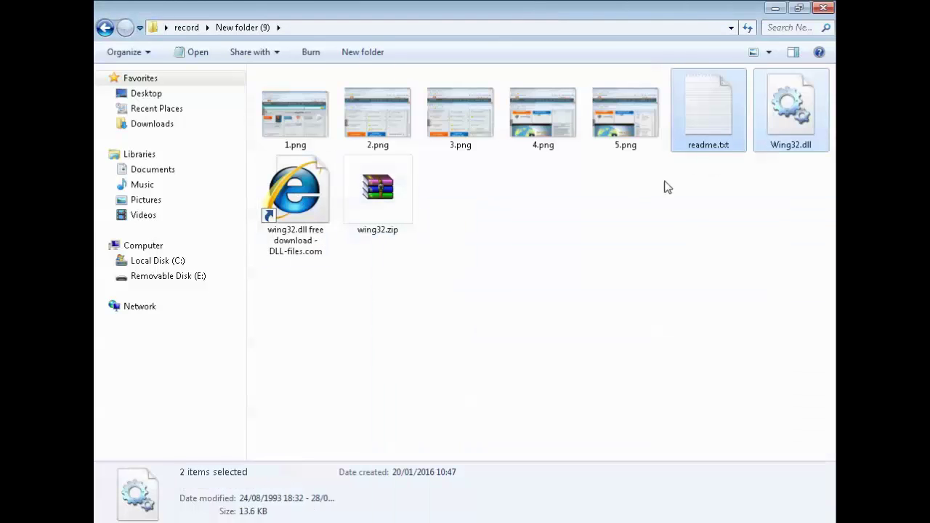
Check the extracted readme.txt and Wing32.dll in New folder (9), and switch back to the WinRAR window
click(700, 130)
click(769, 126)
key(Left)
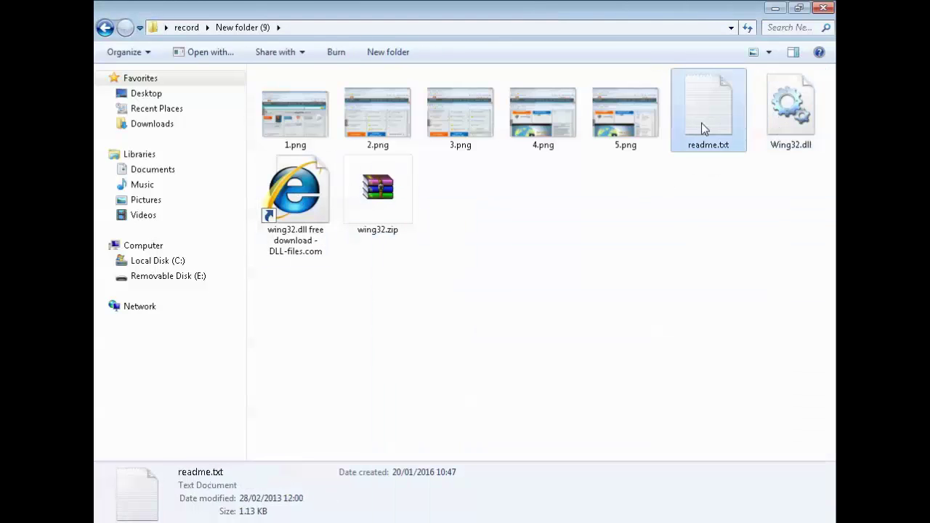
key(alt+Tab)
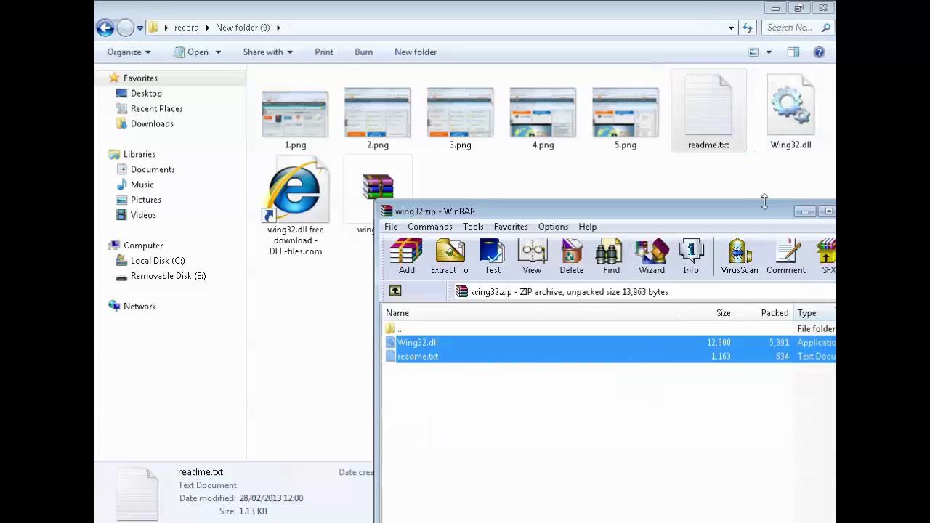
Close the WinRAR window showing wing32.zip and select the extracted Wing32.dll in New folder (9)
drag(764, 212, 704, 211)
click(790, 210)
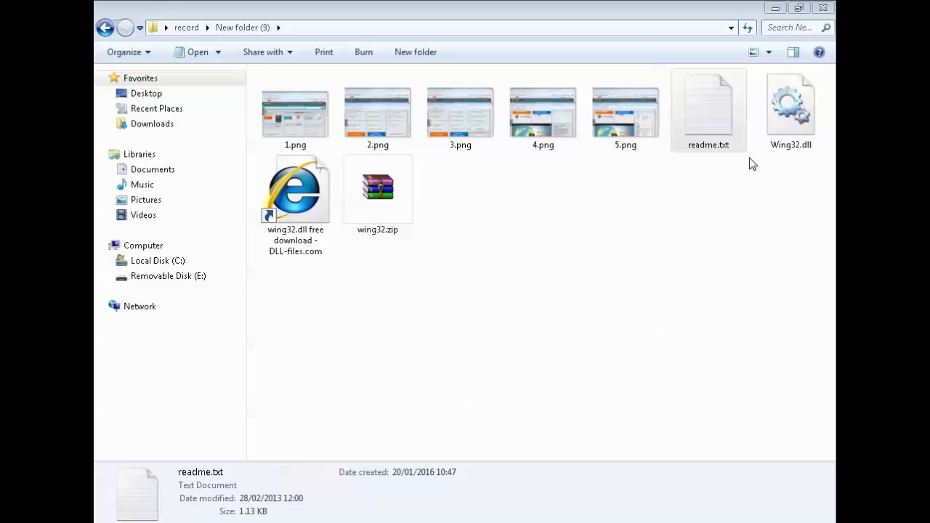
click(791, 128)
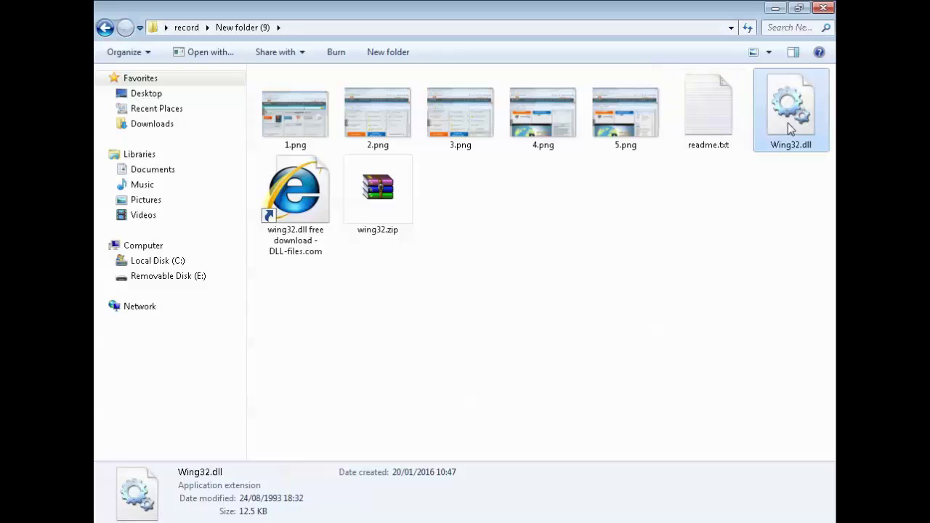
Open readme.txt, examine the installation instructions, highlight the System32 path for Windows XP, Vista, 7 and 8, and close the file
double_click(704, 113)
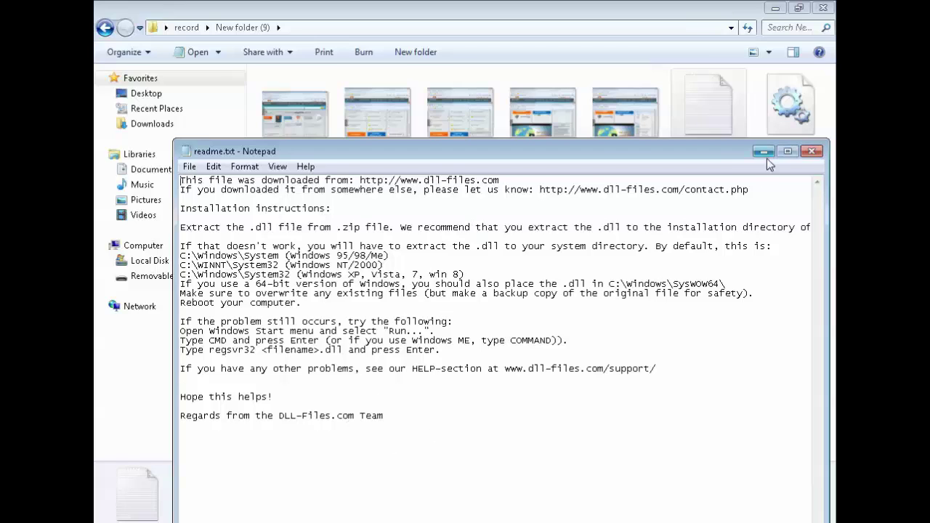
drag(724, 160, 721, 201)
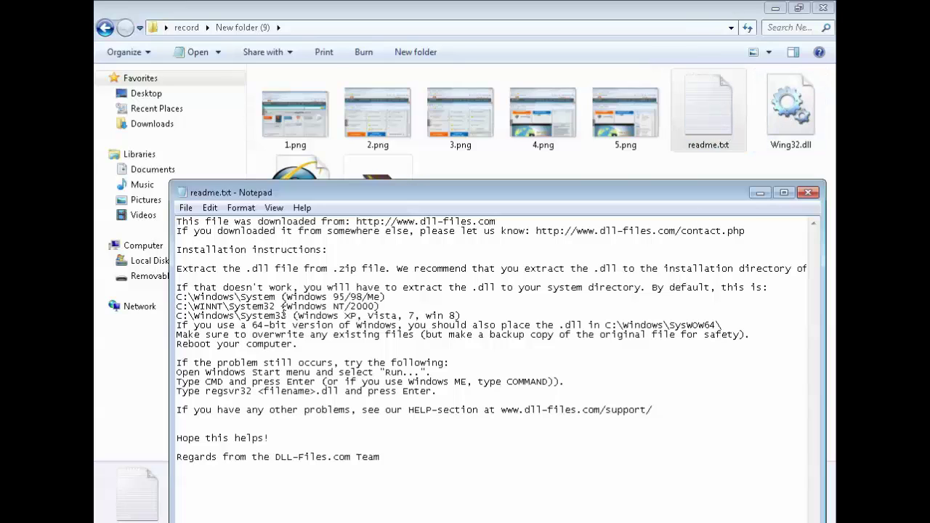
drag(273, 308, 230, 308)
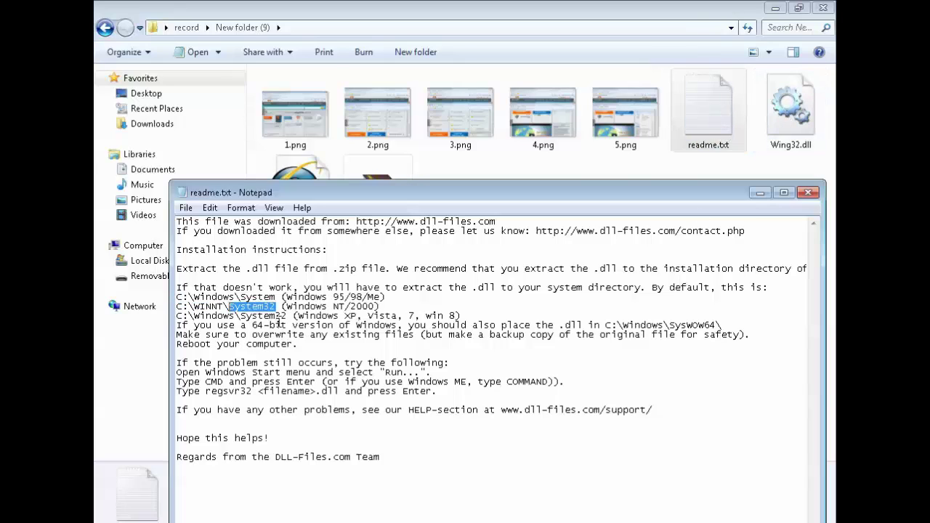
drag(285, 317, 228, 316)
drag(289, 317, 171, 318)
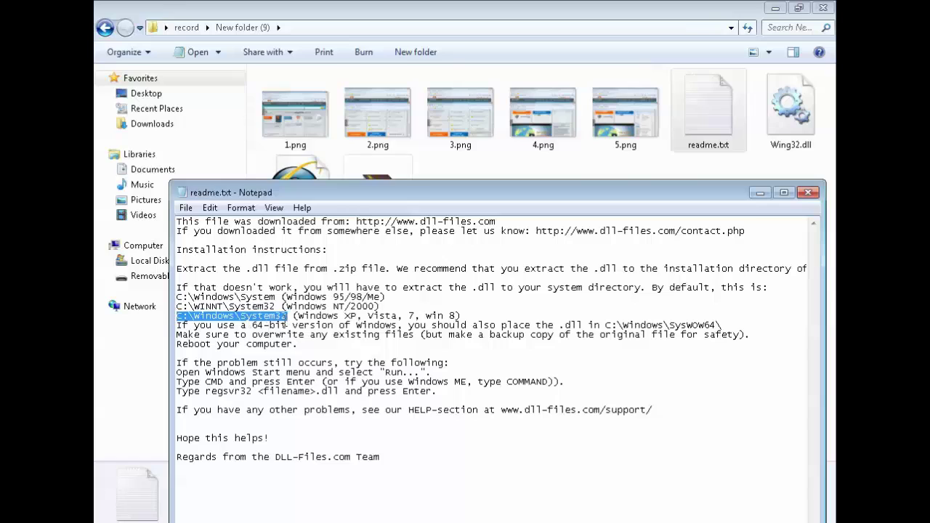
click(806, 191)
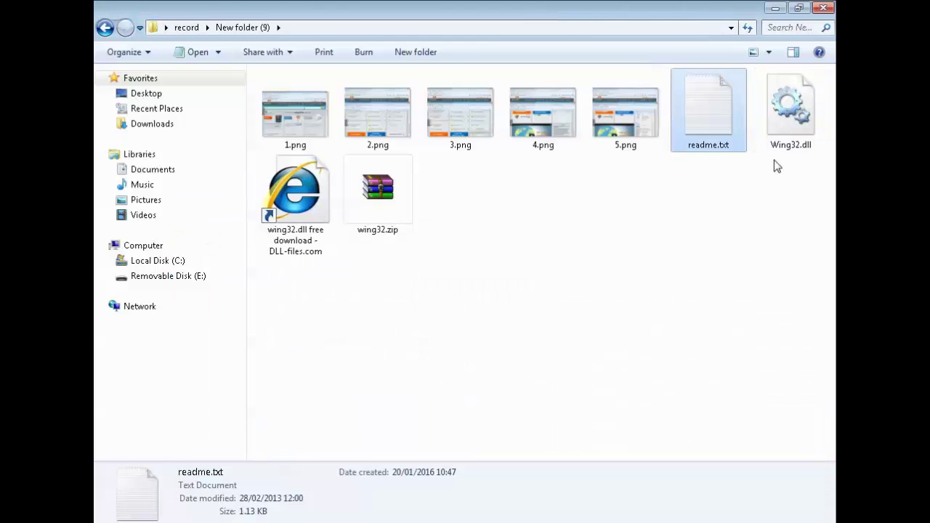
Copy Wing32.dll from New folder (9) and recheck the destination system directory in readme.txt
right_click(781, 143)
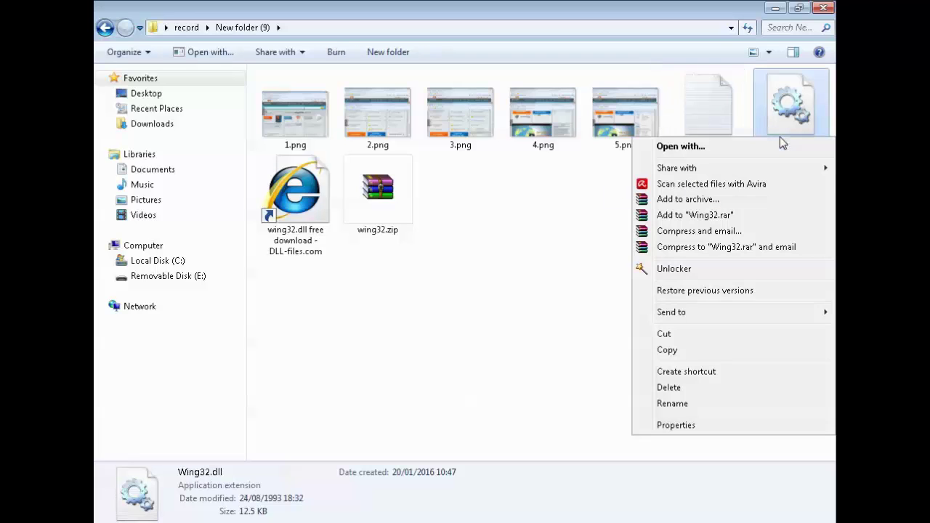
click(676, 352)
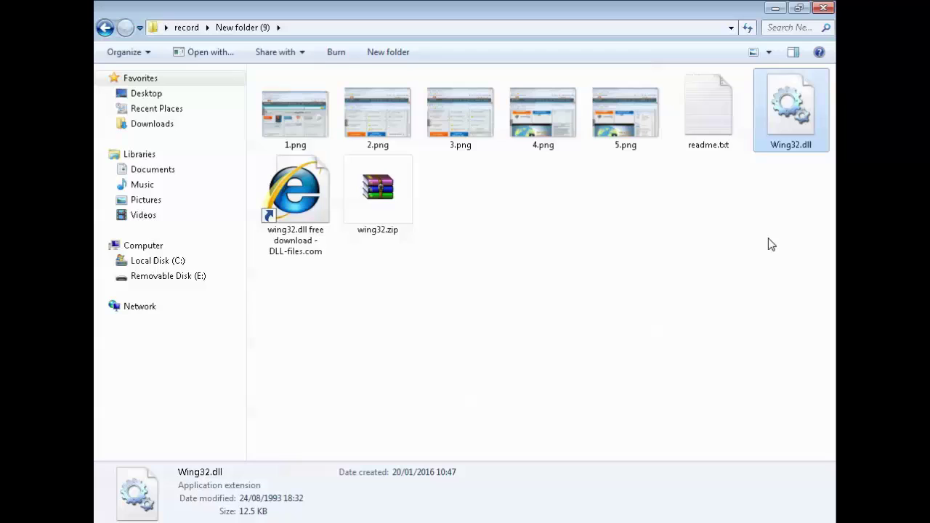
right_click(776, 143)
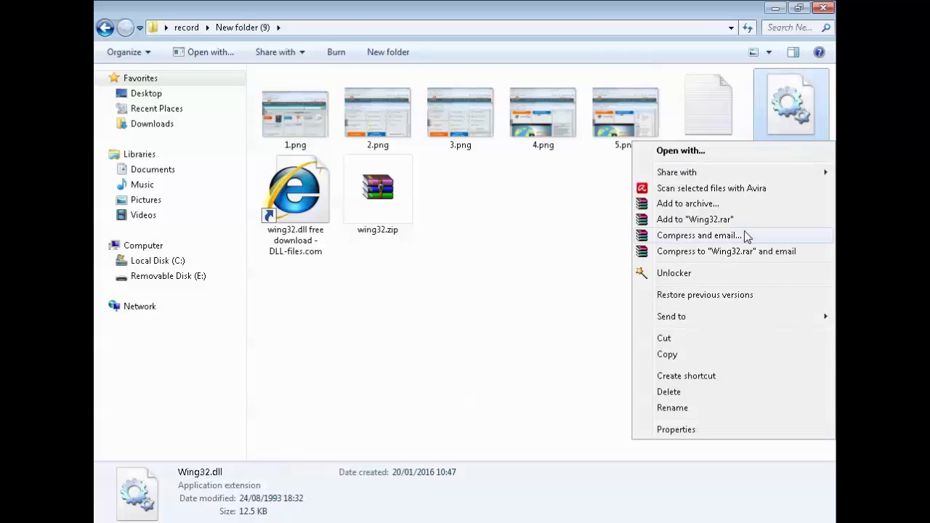
click(667, 354)
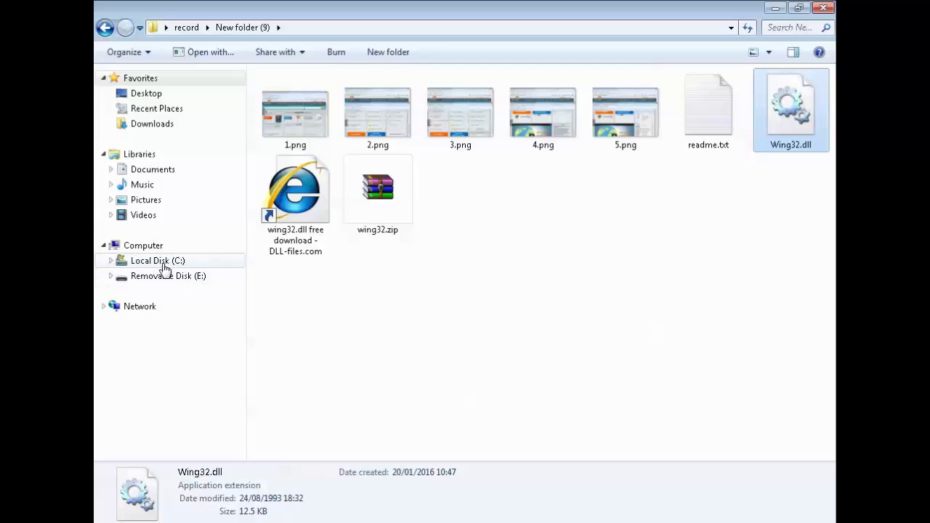
double_click(721, 130)
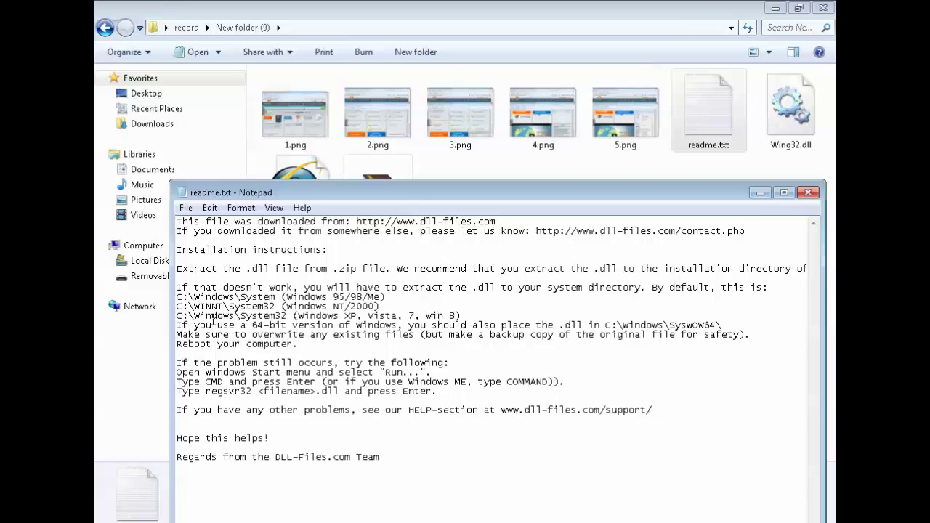
click(808, 192)
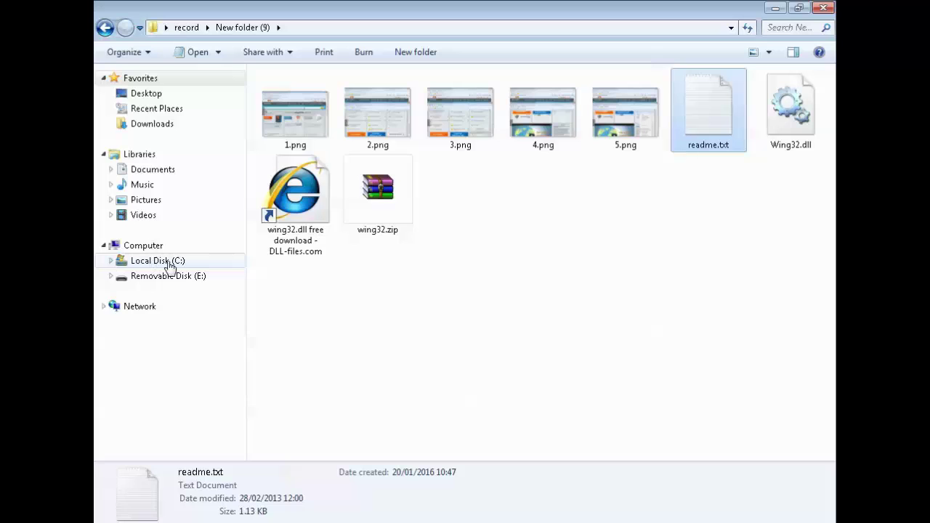
Paste the copied Wing32.dll into C:\Windows\System32, granting administrator permission
click(111, 261)
scroll(145, 269, down, 3)
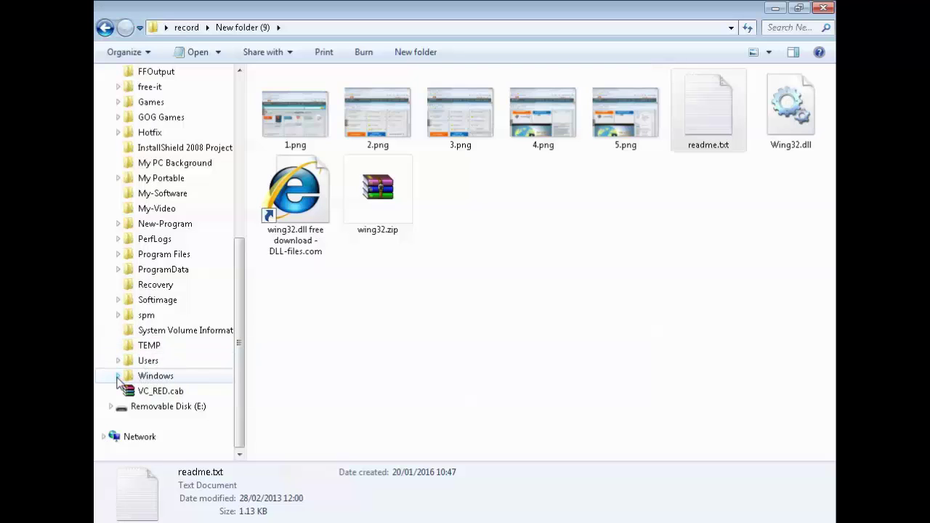
click(117, 376)
scroll(138, 349, down, 5)
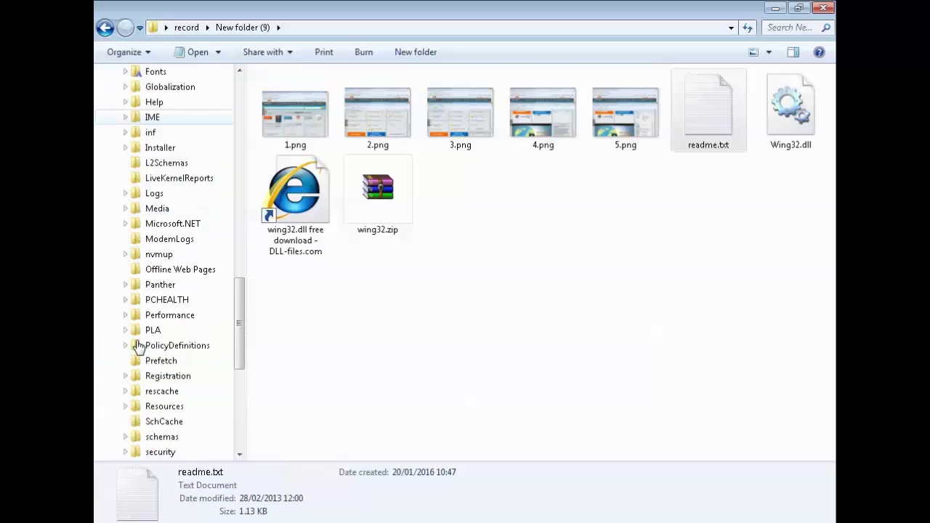
scroll(138, 347, down, 7)
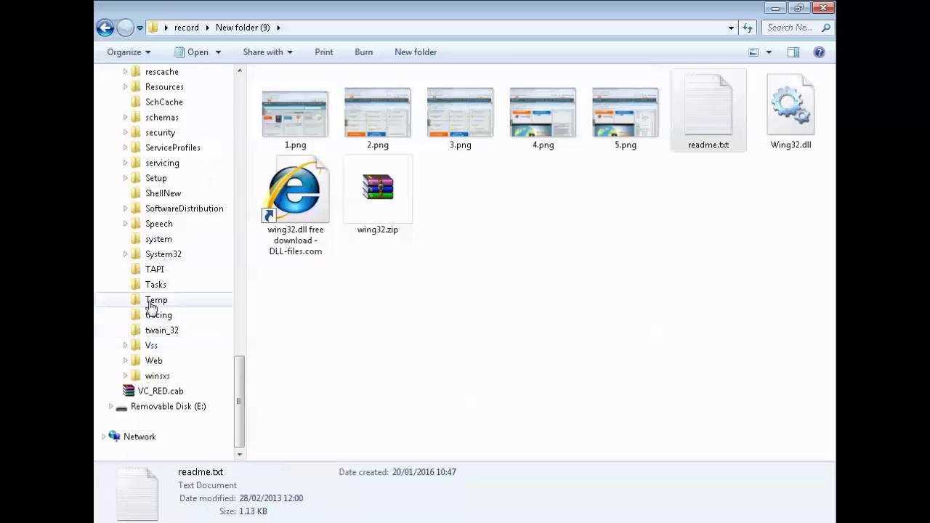
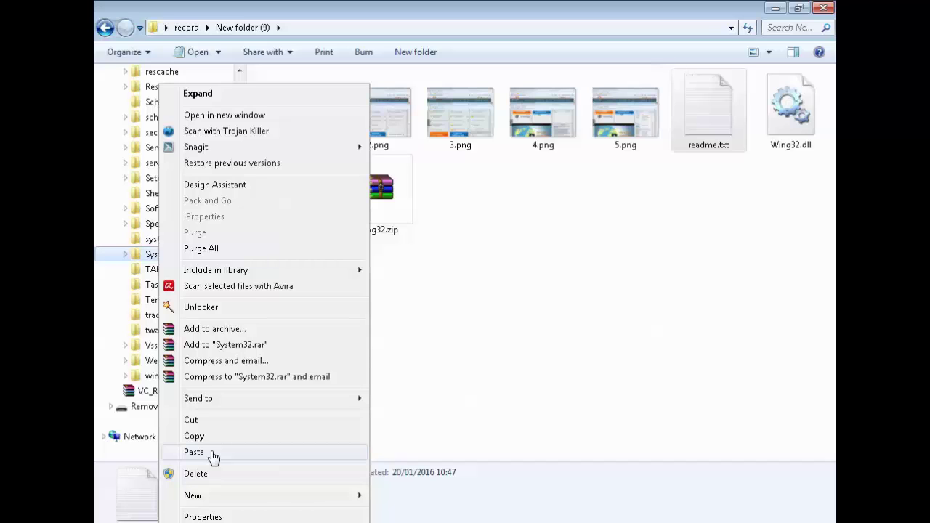
click(194, 452)
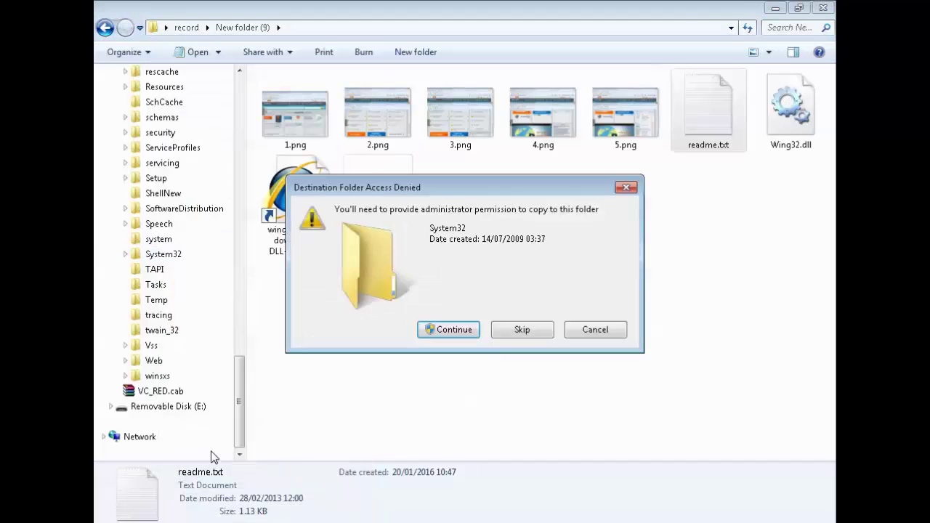
click(440, 330)
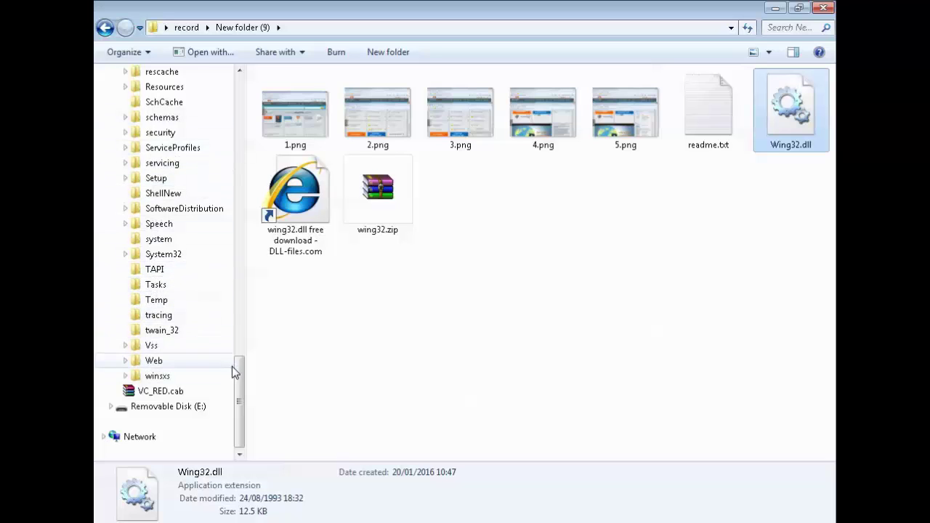
Collapse the Windows folder and Local Disk (C:) in the folder tree
drag(234, 370, 259, 166)
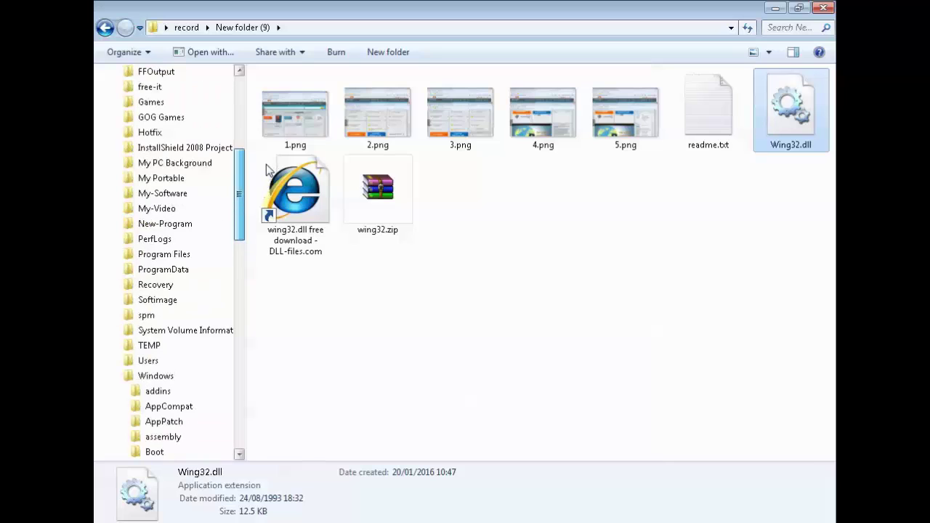
click(120, 378)
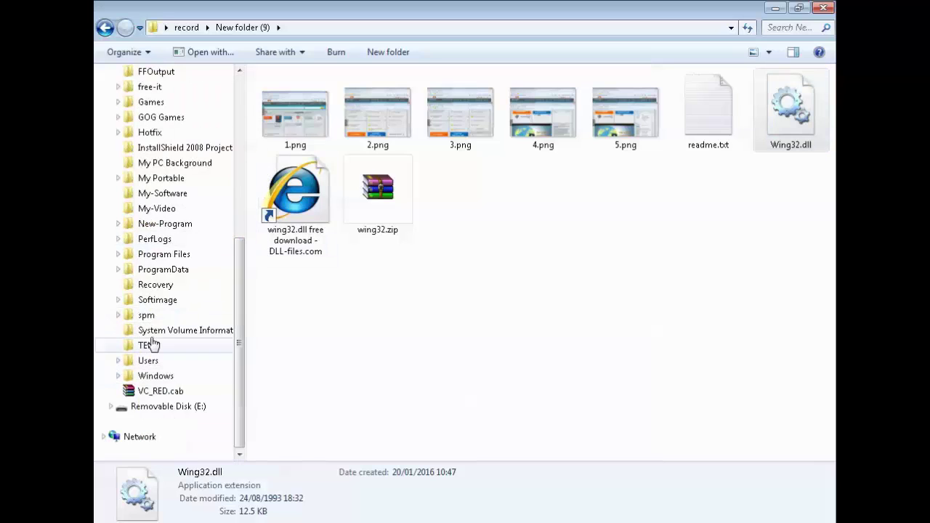
click(245, 302)
click(111, 193)
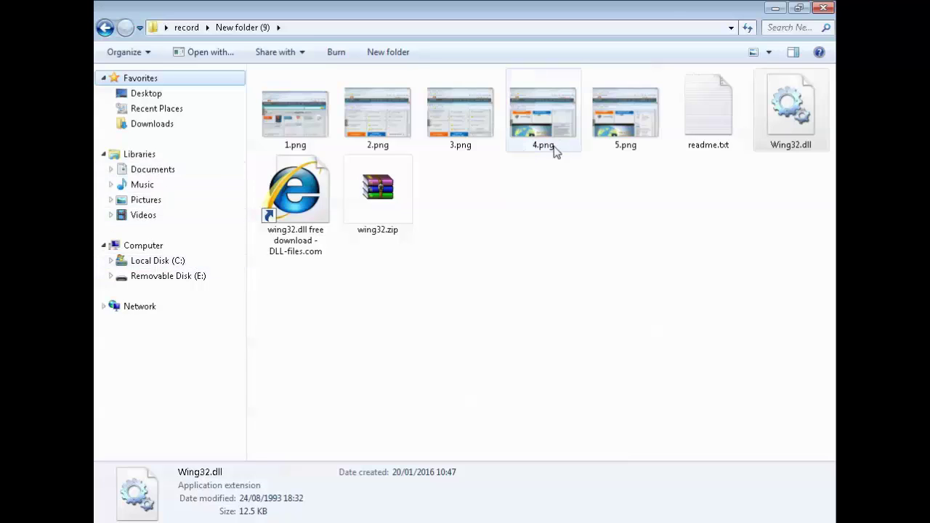
Copy Wing32.dll from New folder (9) once more
right_click(779, 129)
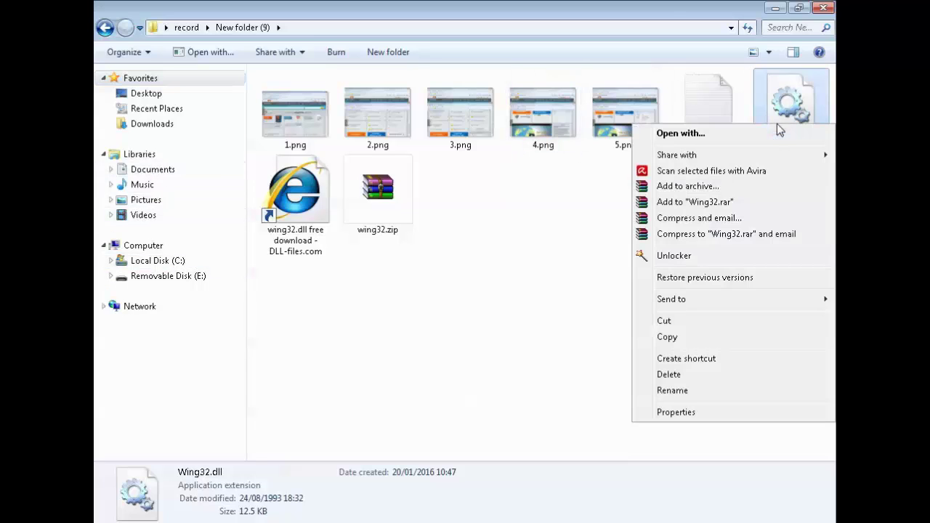
click(668, 338)
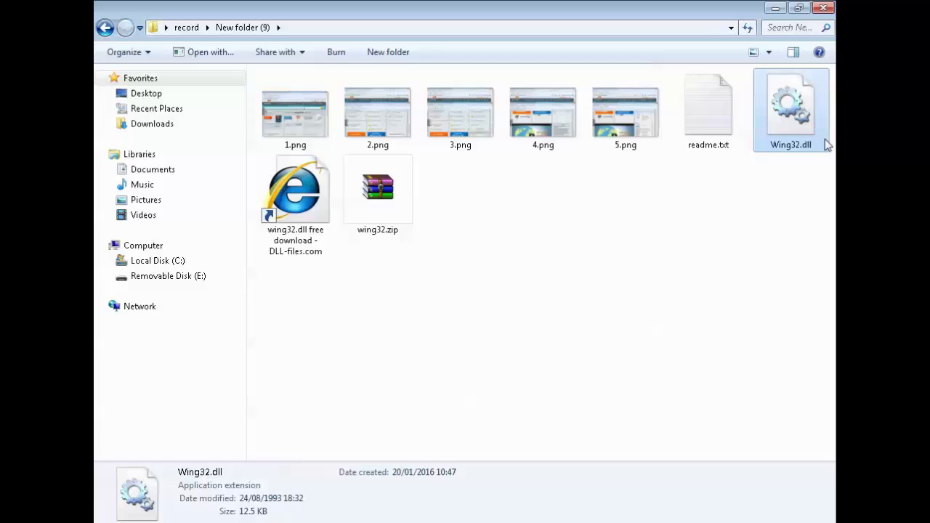
right_click(805, 129)
click(683, 338)
Paste Wing32.dll into C:\Windows\System32 again, replacing the existing copy and granting administrator permission
click(110, 262)
scroll(178, 265, down, 3)
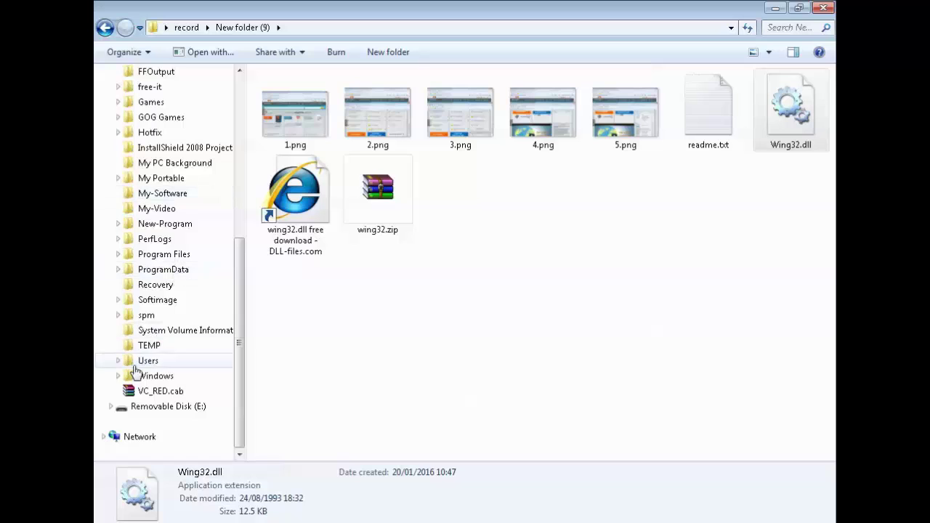
click(119, 376)
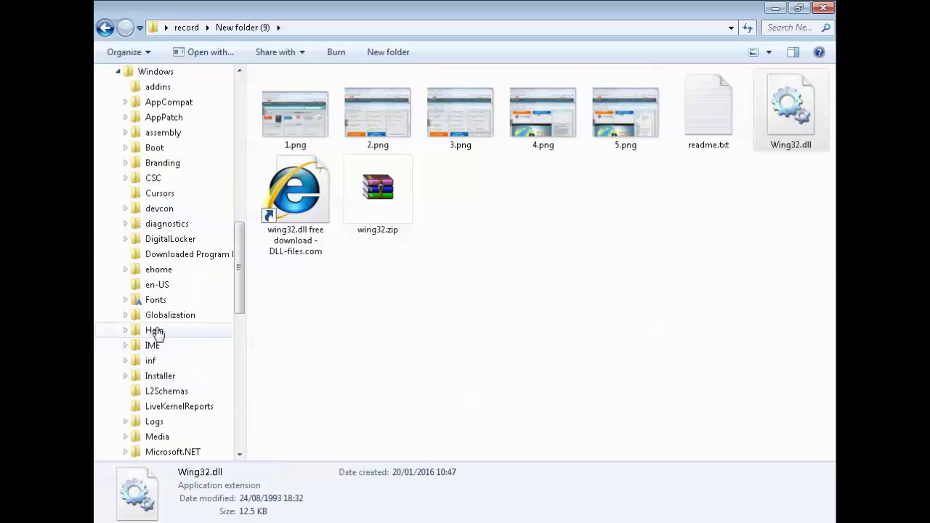
scroll(156, 331, down, 7)
scroll(157, 331, down, 3)
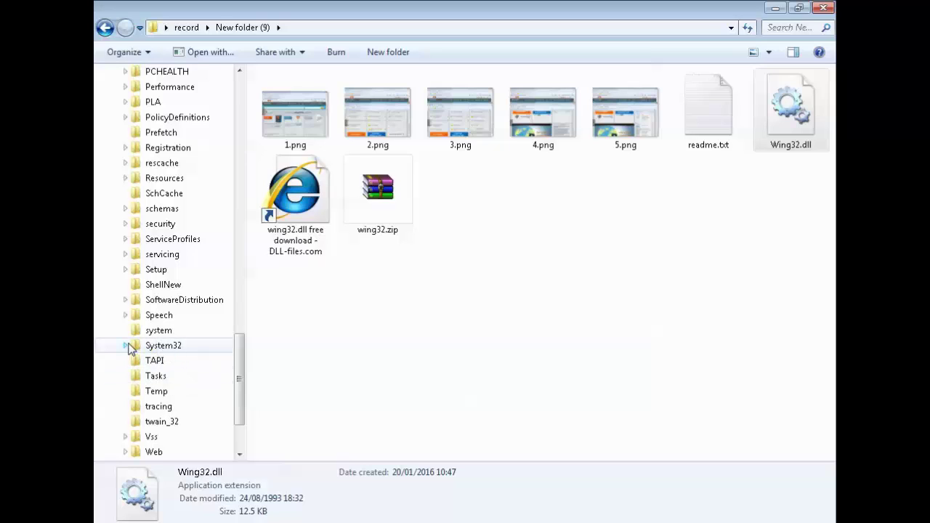
right_click(163, 351)
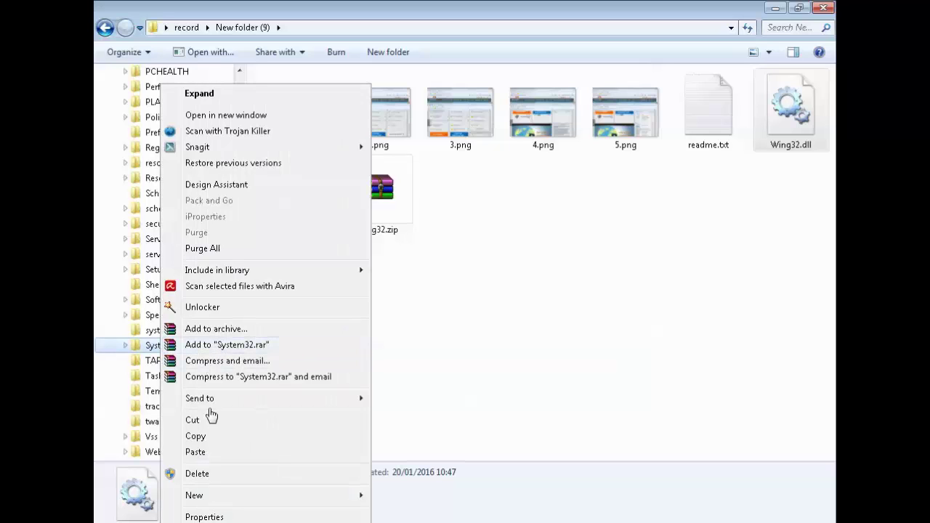
click(212, 453)
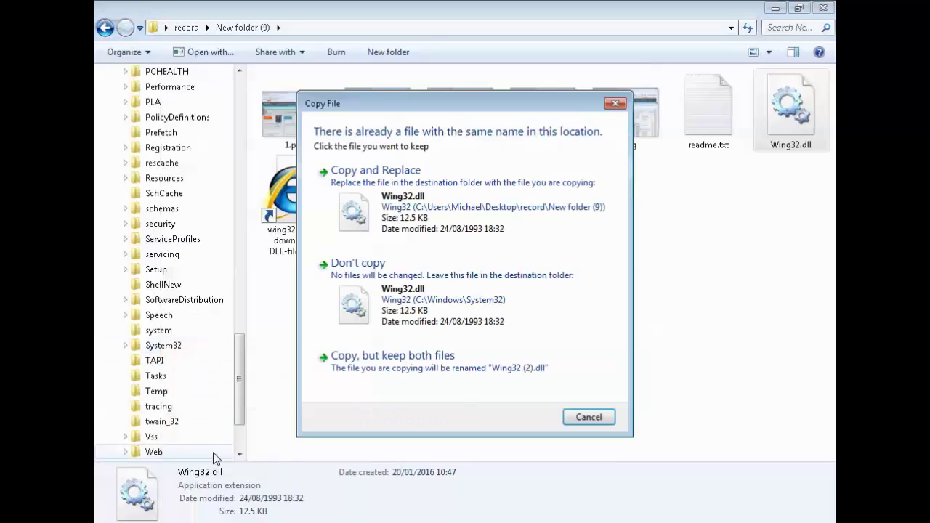
click(420, 211)
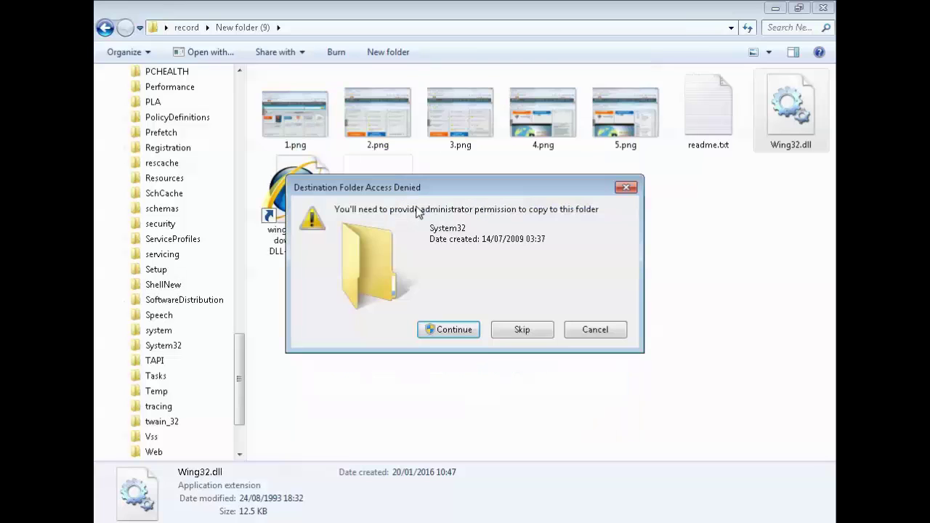
click(442, 328)
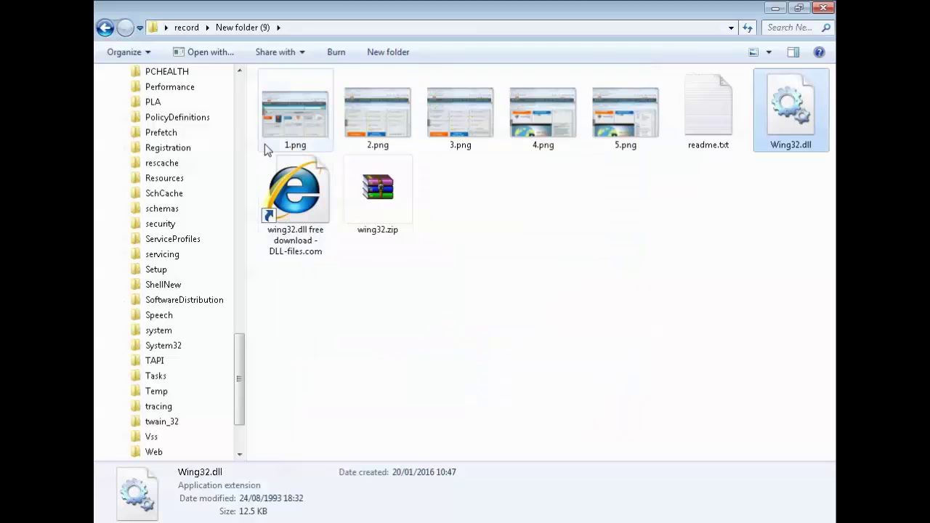
Return to the record folder and run the HEROES2W.EXE shortcut to test the fix, and clear the file selection
click(105, 27)
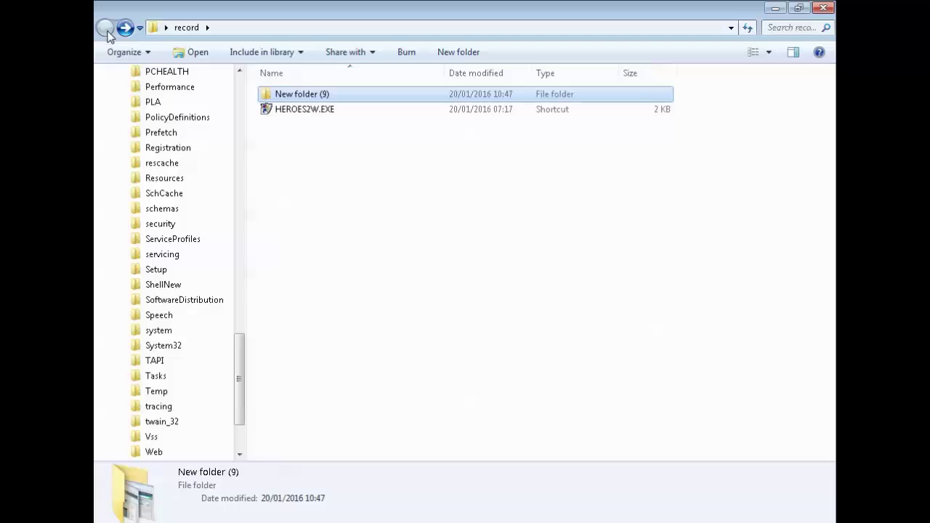
click(289, 111)
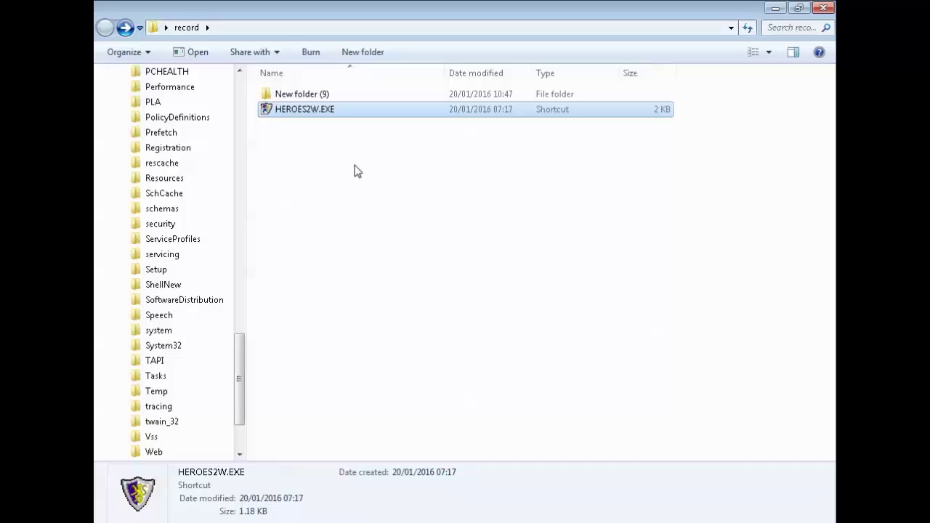
double_click(327, 110)
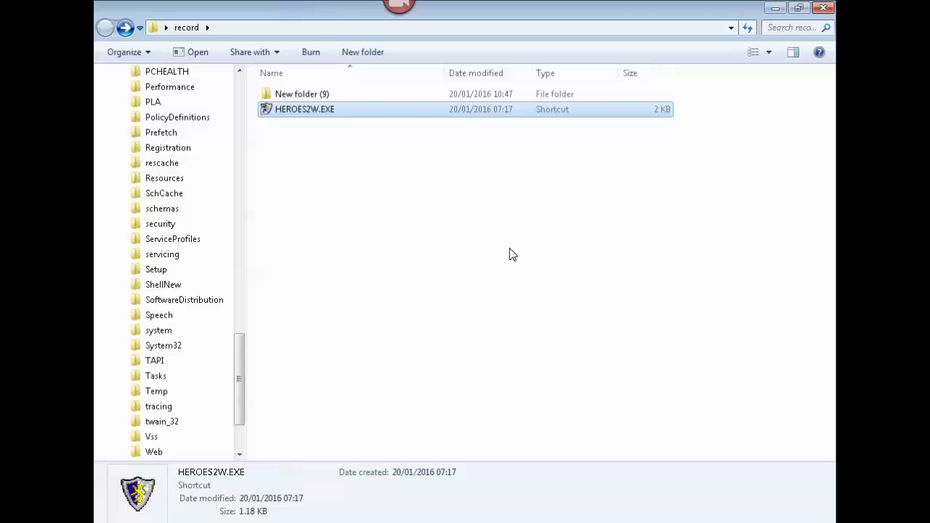
click(477, 264)
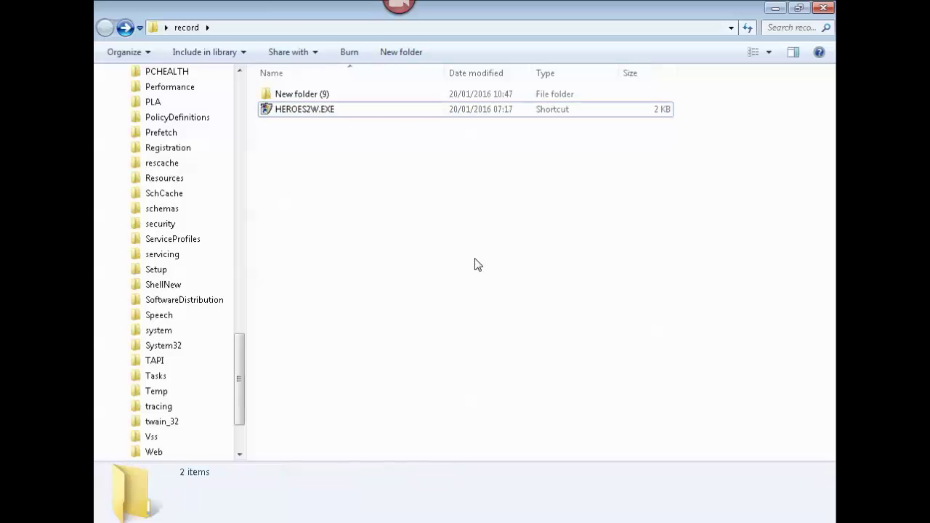